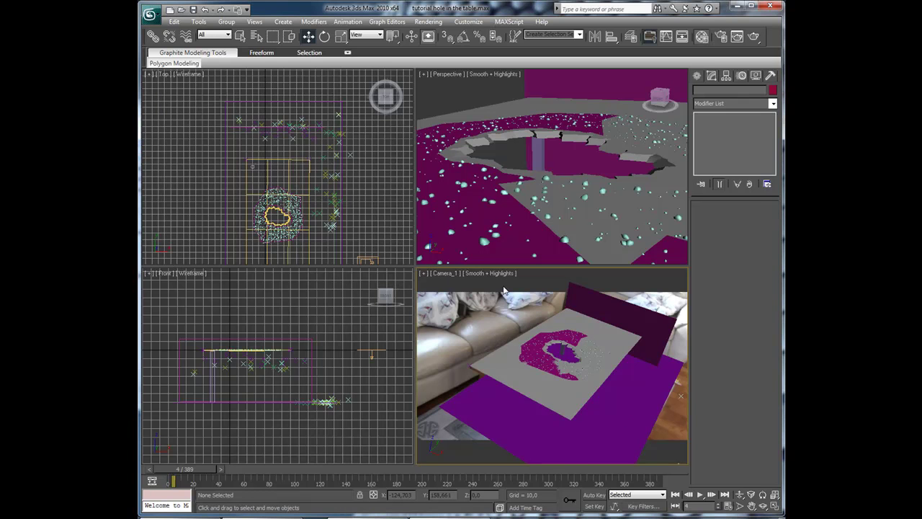
# Step: Load Carpet Texture.jpg, couch texture.png and Table leg.png into the first three material slots and apply the carpet material to the floor plane
pyautogui.press('m')
pyautogui.moveTo(173, 60); pyautogui.dragTo(304, 43)
pyautogui.moveTo(0, 112); pyautogui.dragTo(427, 86)
pyautogui.click(606, 268)
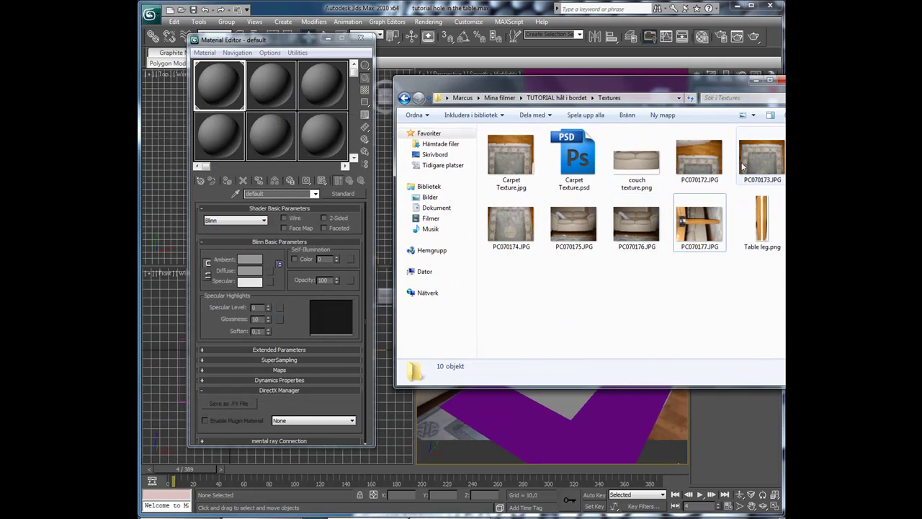
pyautogui.click(510, 166)
pyautogui.moveTo(510, 166); pyautogui.dragTo(265, 100)
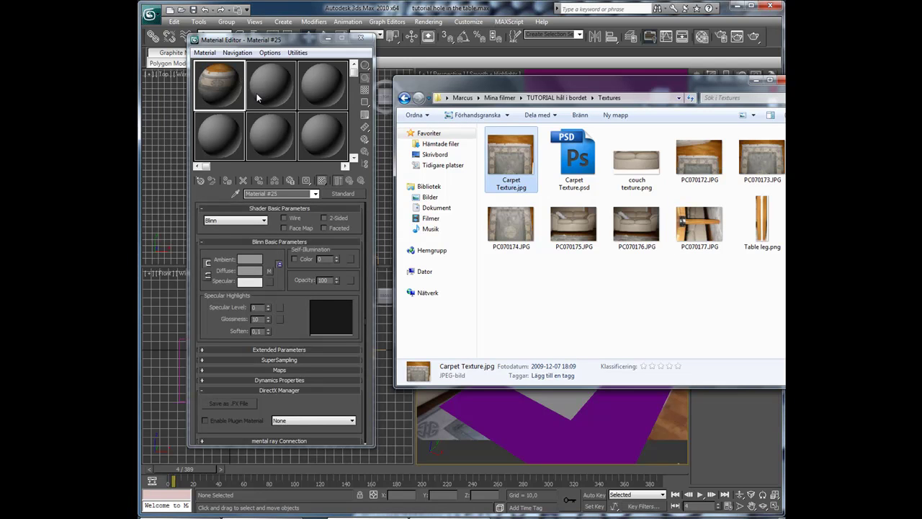
pyautogui.moveTo(648, 173); pyautogui.dragTo(261, 83)
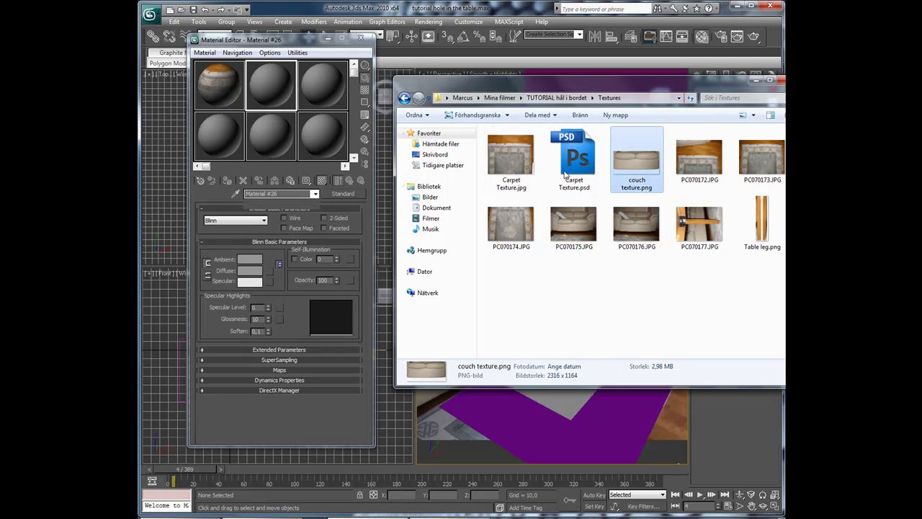
pyautogui.moveTo(762, 227); pyautogui.dragTo(326, 90)
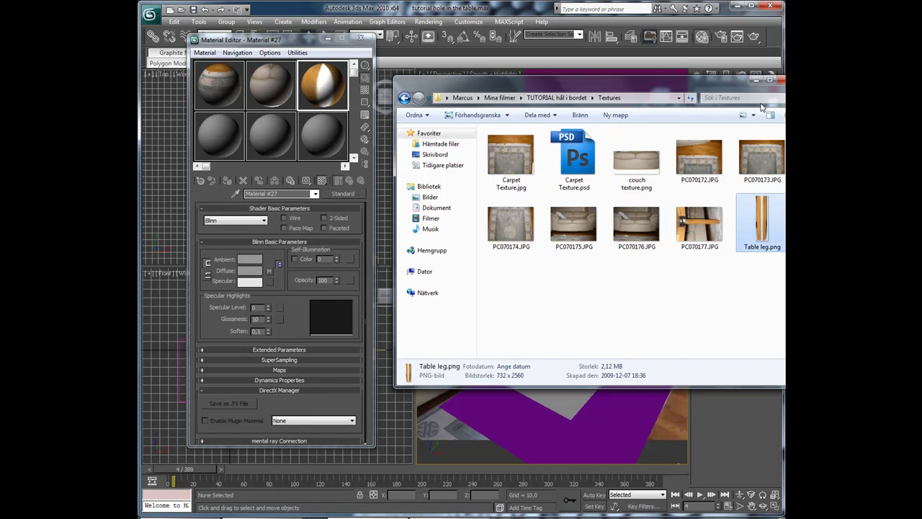
pyautogui.click(754, 81)
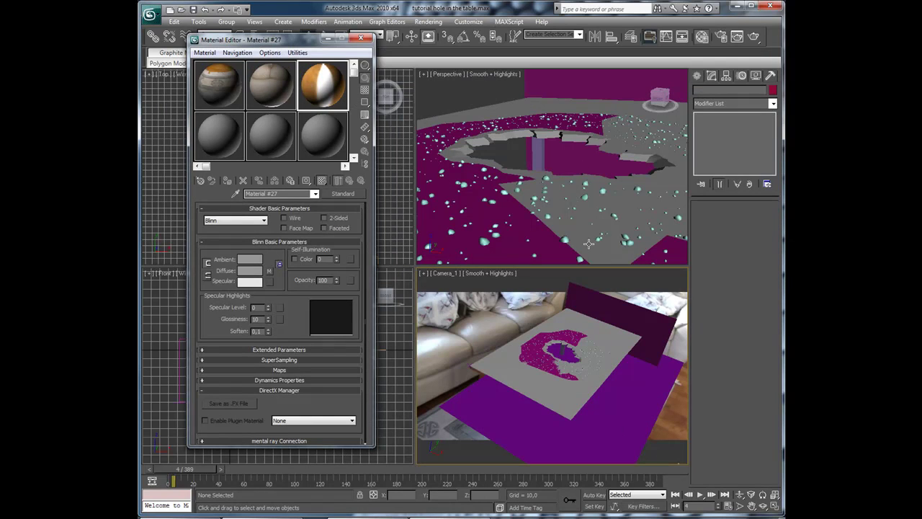
pyautogui.moveTo(229, 93); pyautogui.dragTo(516, 409)
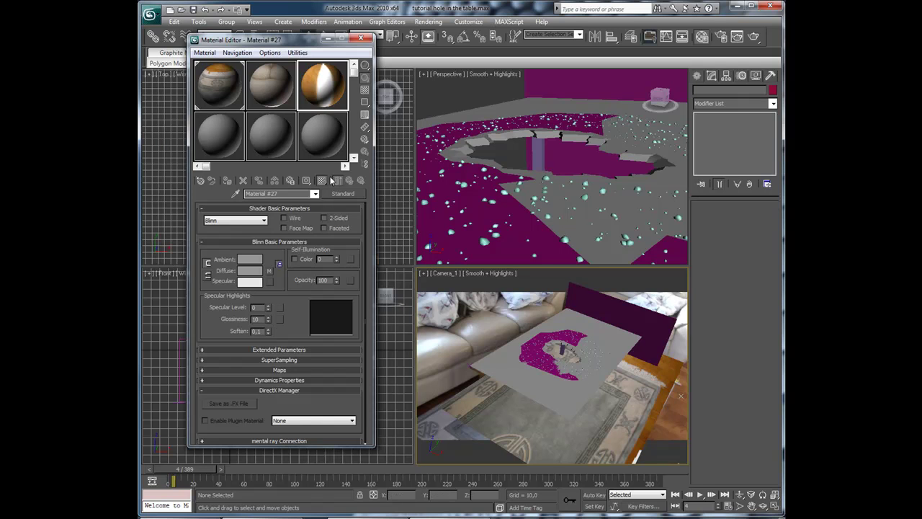
# Step: Set the table leg material's opacity to 50
pyautogui.doubleClick(326, 279)
pyautogui.write('50')
pyautogui.press('Return')
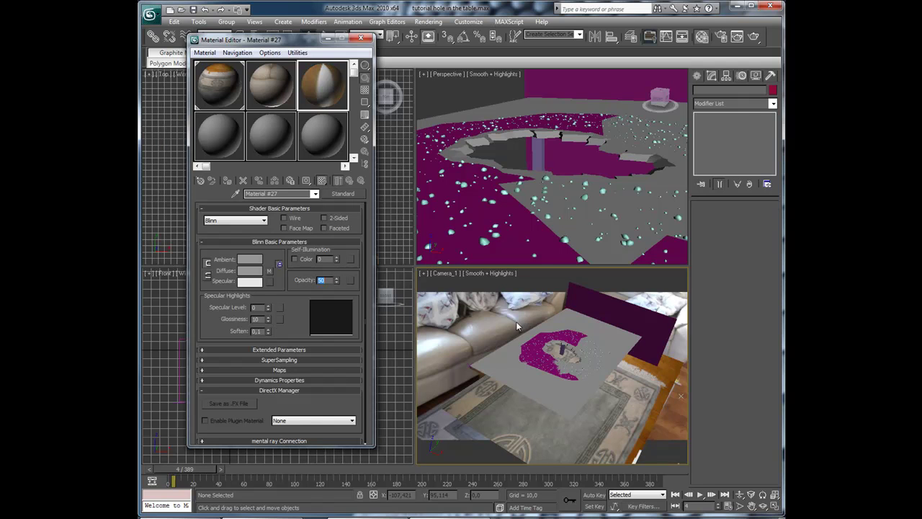
pyautogui.click(326, 38)
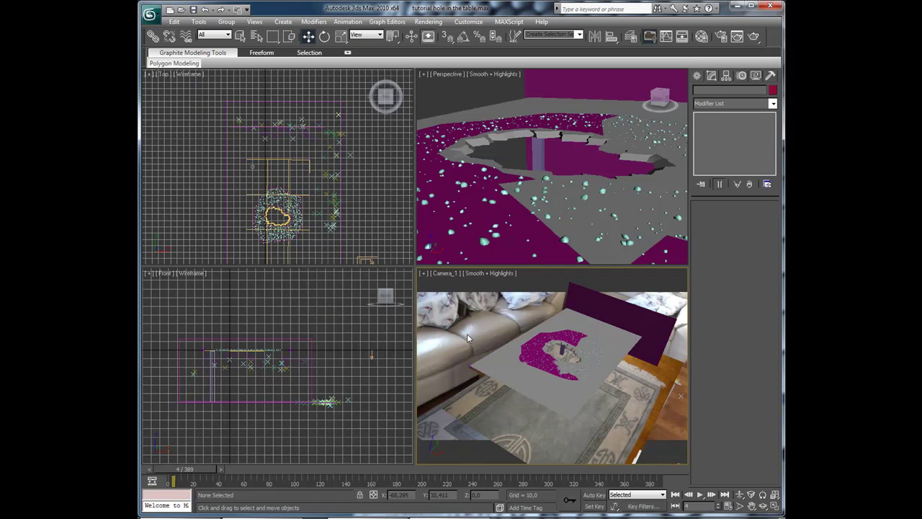
# Step: Maximize the camera viewport and isolate the carpet-textured floor plane, keeping the isolation warning clear of the carpet
pyautogui.hotkey('alt', 'w')
pyautogui.click(351, 359)
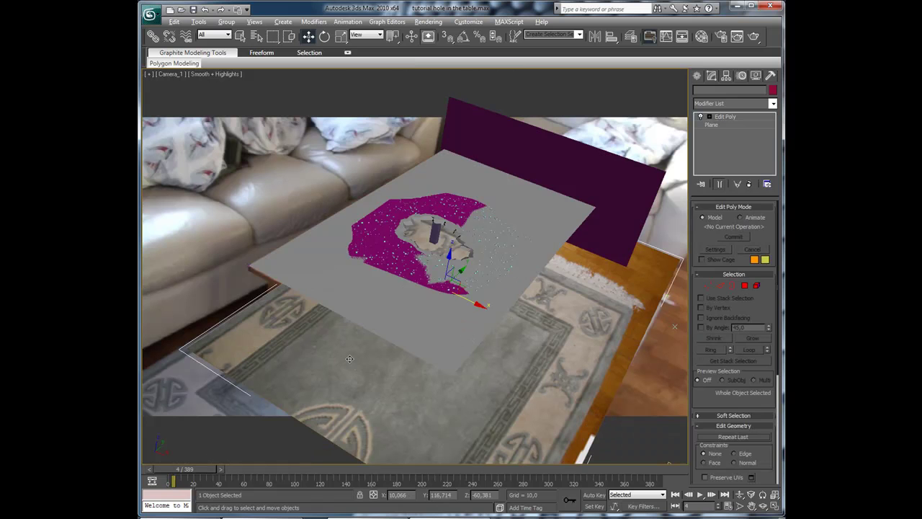
pyautogui.rightClick(350, 354)
pyautogui.click(383, 273)
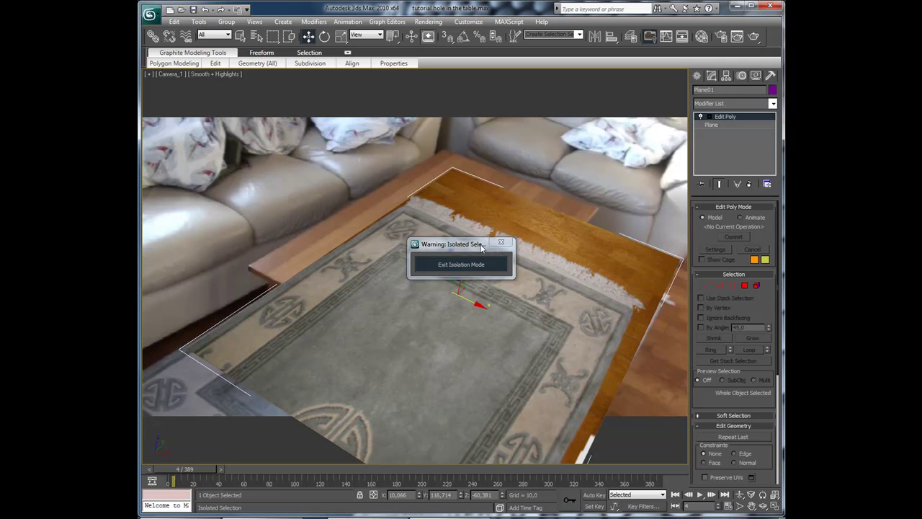
pyautogui.moveTo(478, 247); pyautogui.dragTo(623, 71)
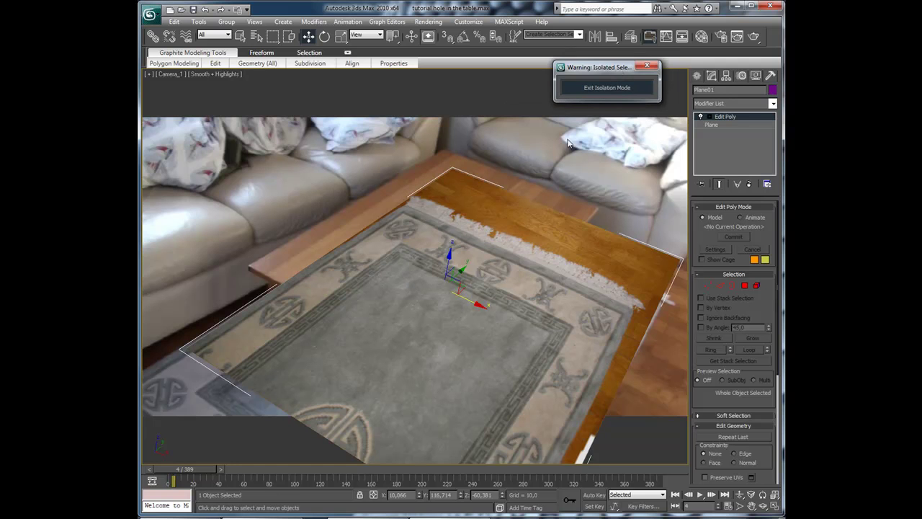
# Step: At frame 95, move the carpet plane back along Y to about 134.8
pyautogui.click(381, 405)
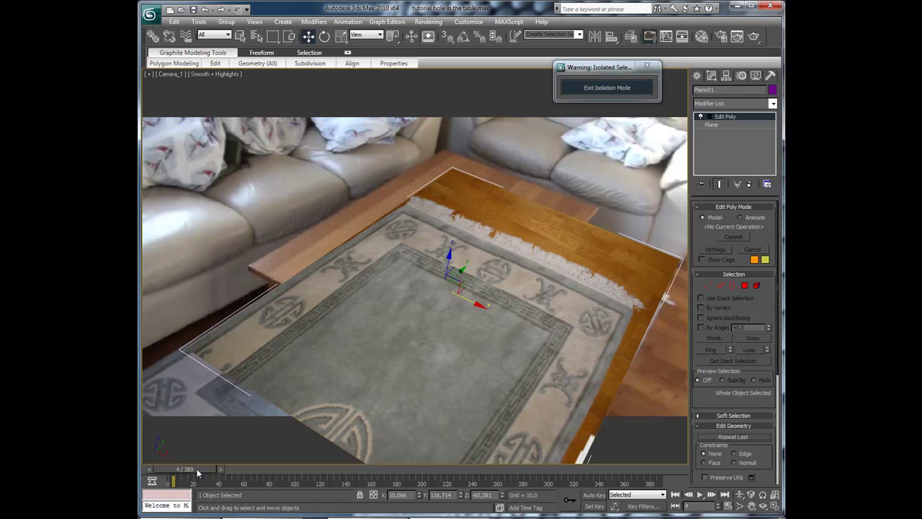
pyautogui.moveTo(198, 472); pyautogui.dragTo(308, 472)
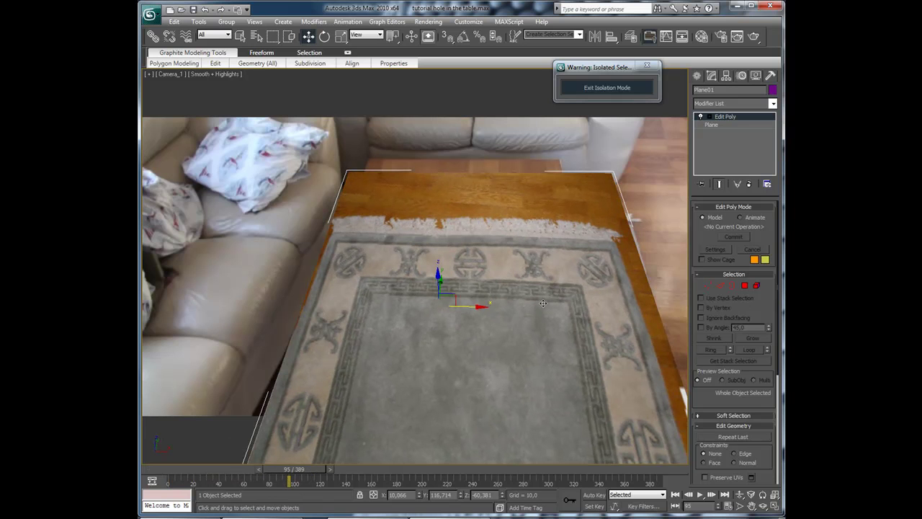
pyautogui.moveTo(454, 279); pyautogui.dragTo(443, 258)
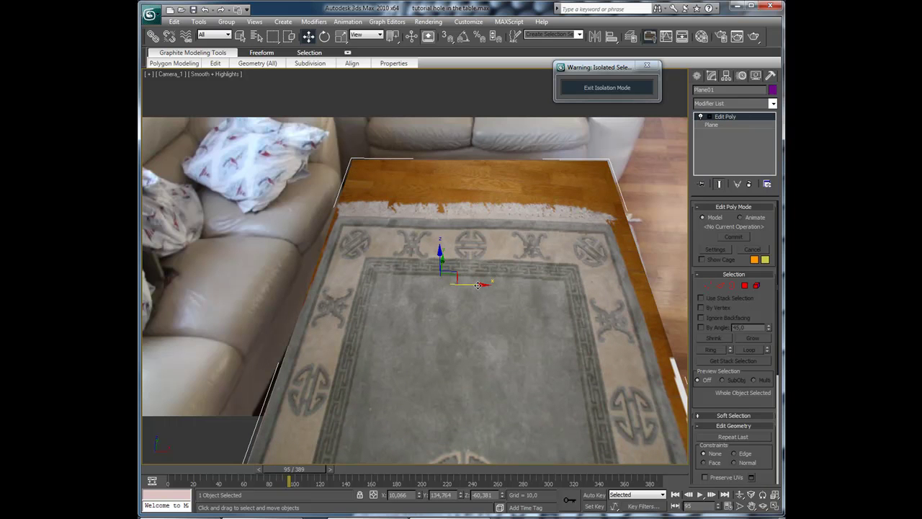
# Step: Move the carpet plane's right edge outward to about X 137 and its far edge to about Y 273.6
pyautogui.click(720, 287)
pyautogui.click(685, 281)
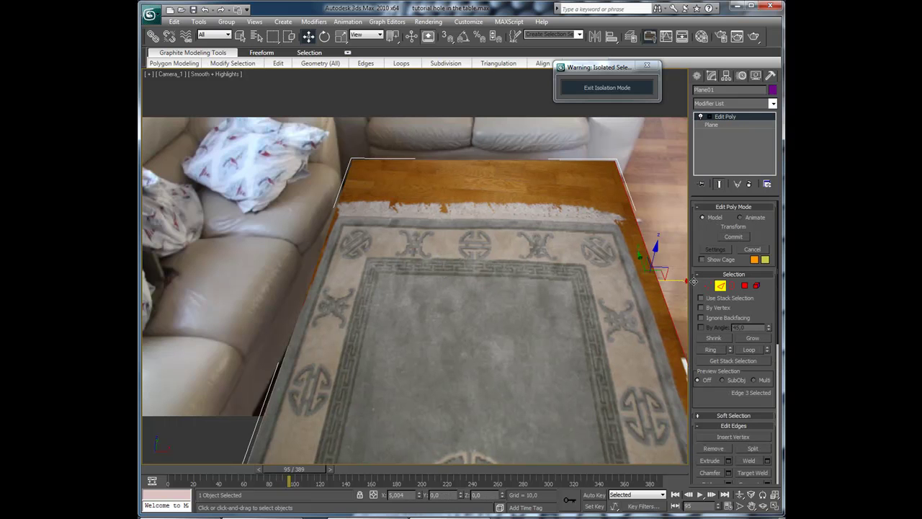
pyautogui.moveTo(694, 281); pyautogui.dragTo(721, 281)
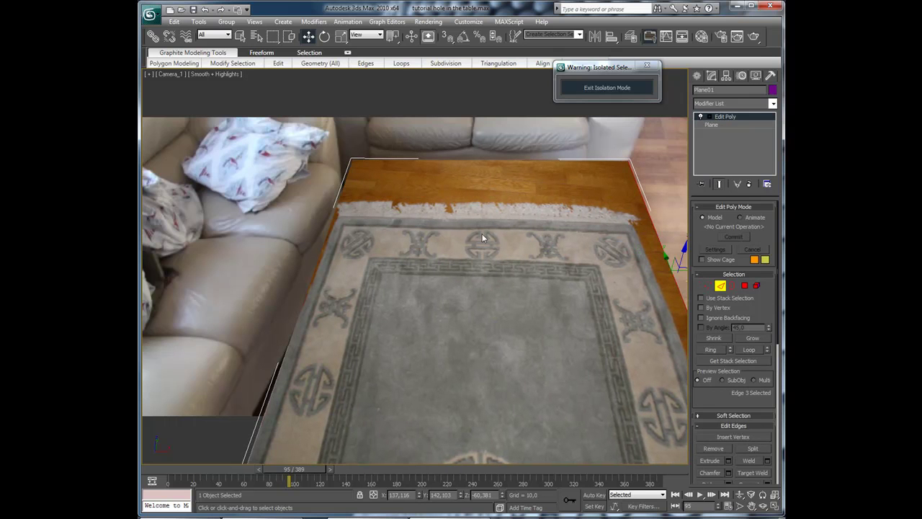
pyautogui.click(488, 164)
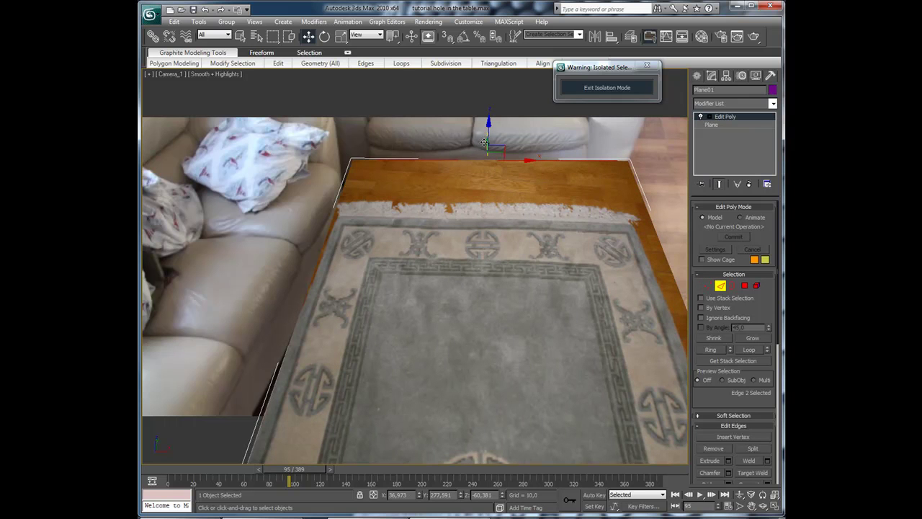
pyautogui.moveTo(483, 146); pyautogui.dragTo(485, 145)
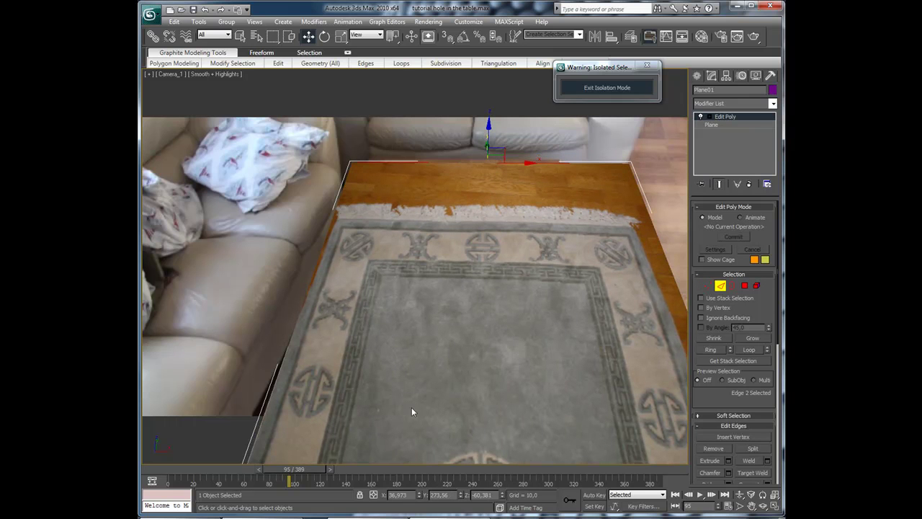
# Step: At frame 0, move the carpet plane's near edge to about Y 6.6, and exit isolation and edge editing
pyautogui.moveTo(308, 475); pyautogui.dragTo(168, 475)
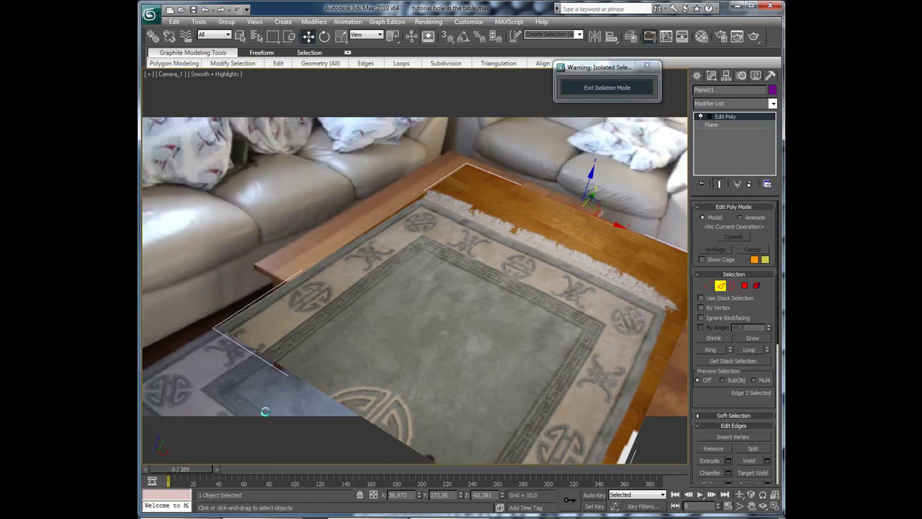
pyautogui.click(241, 343)
pyautogui.moveTo(405, 442); pyautogui.dragTo(400, 441)
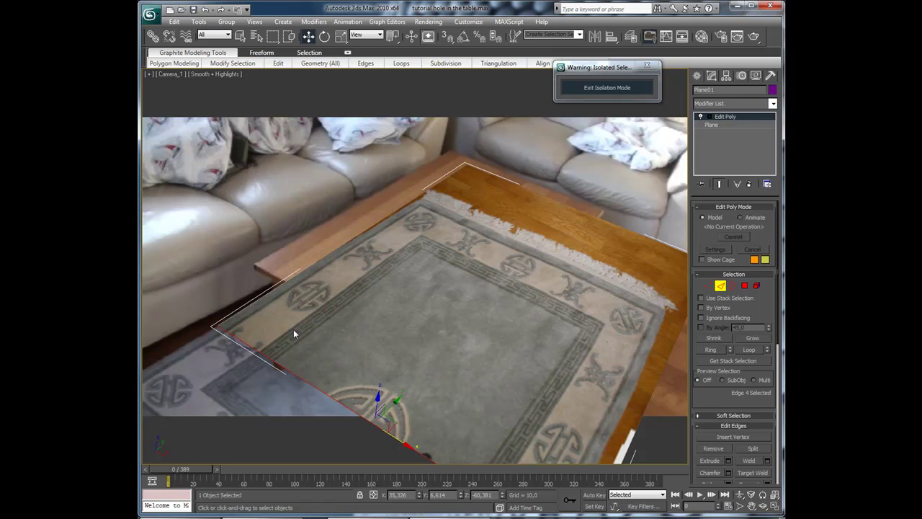
pyautogui.click(662, 438)
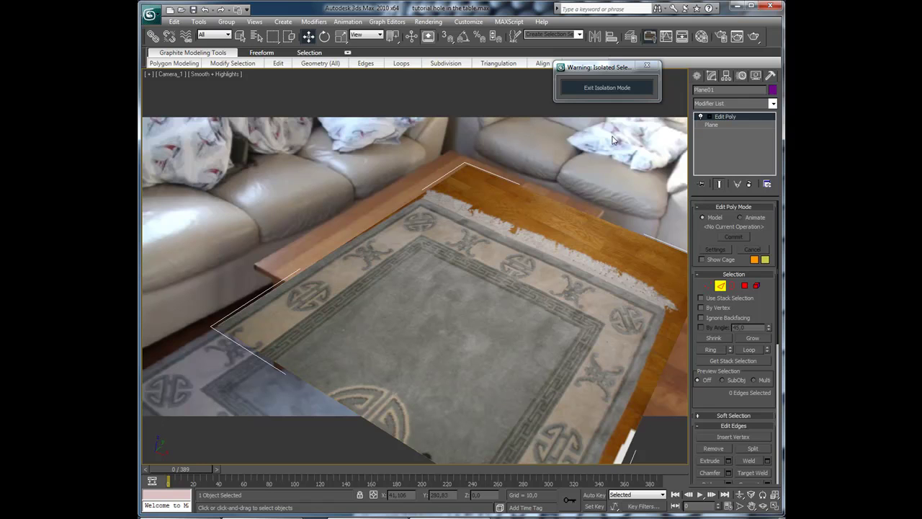
pyautogui.click(594, 86)
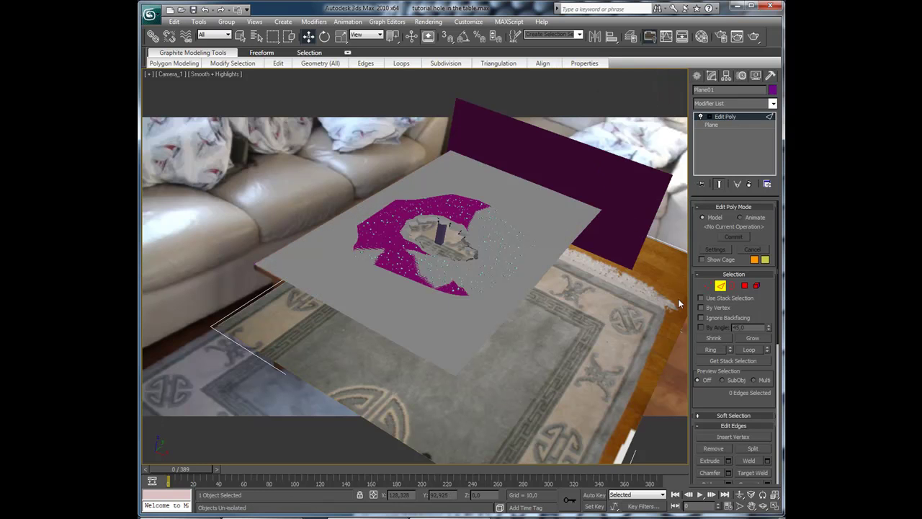
pyautogui.click(720, 286)
# Step: Apply the couch material to the upright plane behind the table and the table leg material to the leg
pyautogui.click(657, 199)
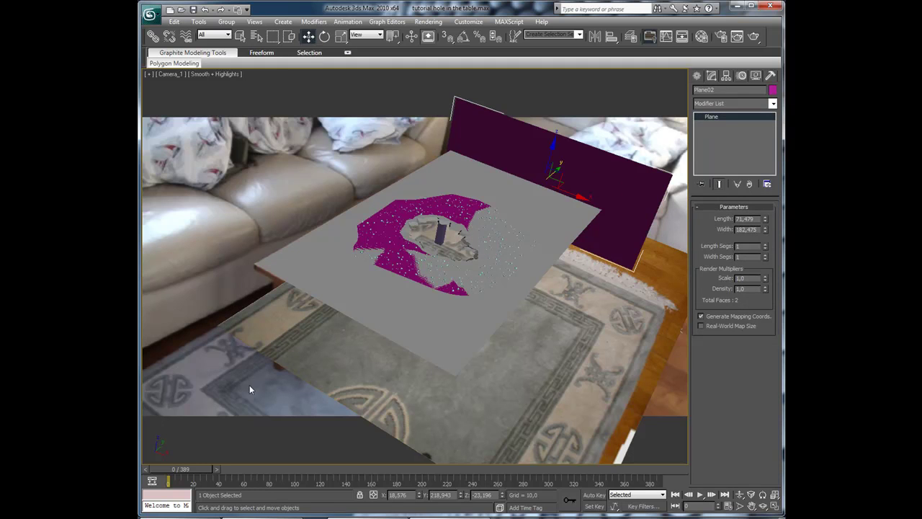
pyautogui.press('m')
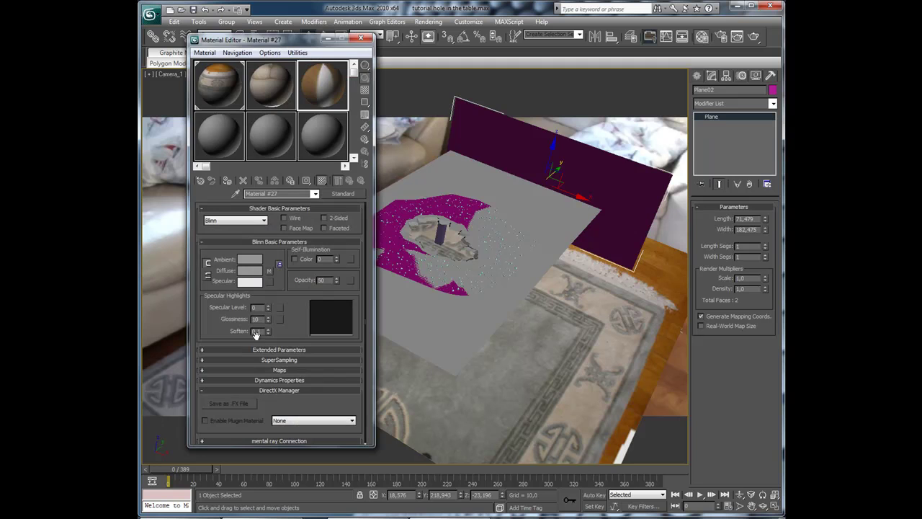
pyautogui.moveTo(298, 45); pyautogui.dragTo(265, 50)
pyautogui.moveTo(243, 90); pyautogui.dragTo(539, 134)
pyautogui.click(297, 44)
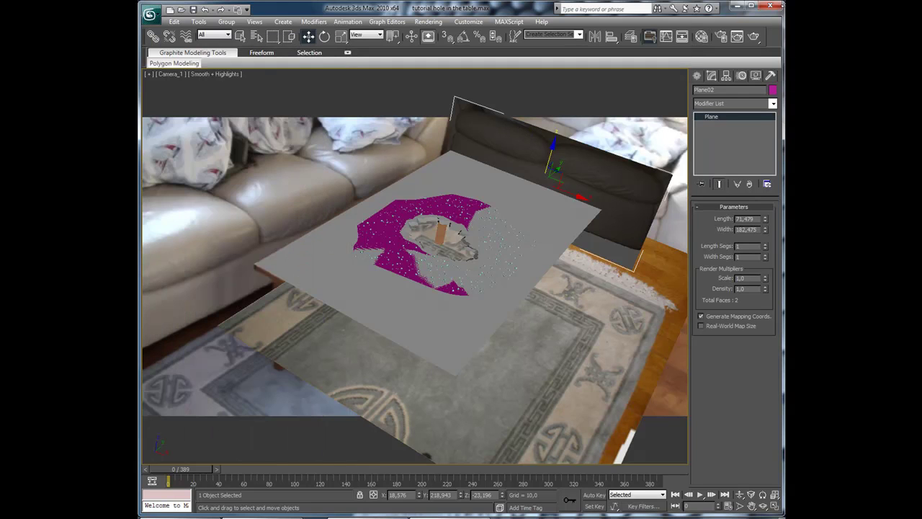
# Step: Go to frame 194 and isolate the couch-textured plane, moving the isolation warning out of the way
pyautogui.moveTo(183, 473); pyautogui.dragTo(421, 452)
pyautogui.press('w')
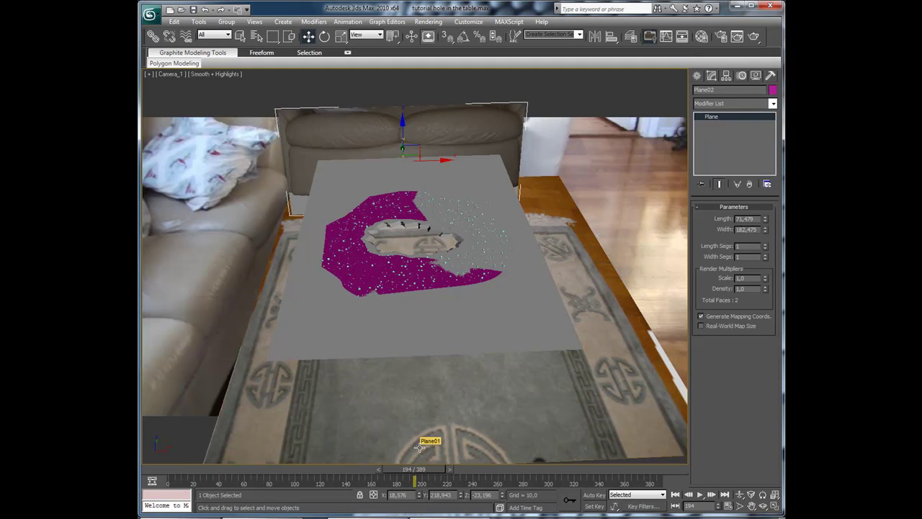
pyautogui.rightClick(476, 122)
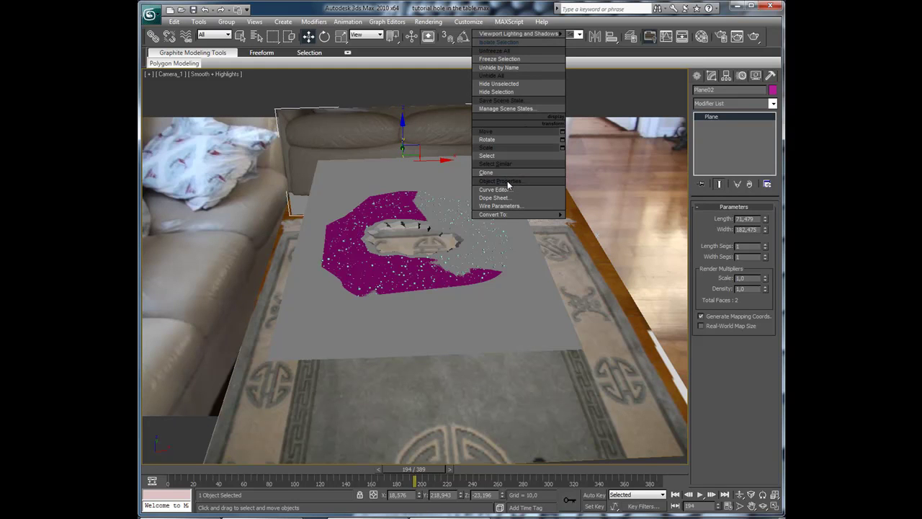
pyautogui.click(518, 43)
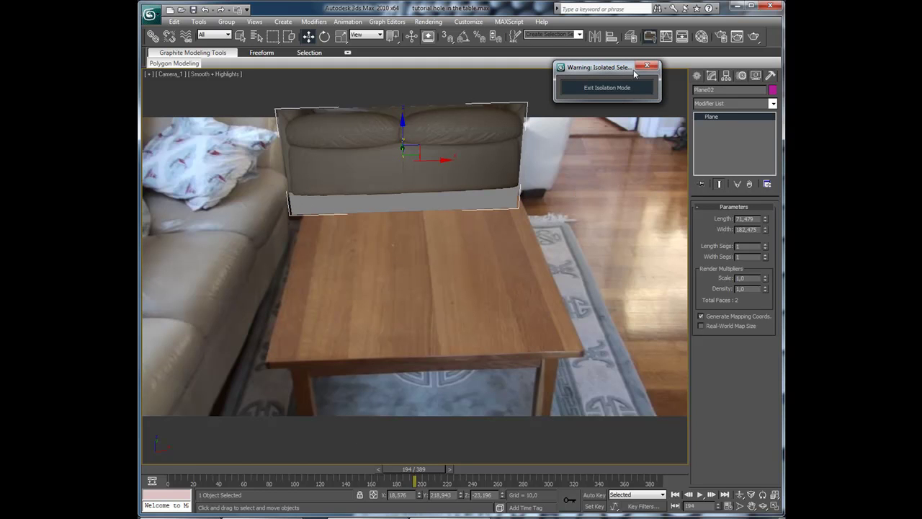
pyautogui.moveTo(637, 69); pyautogui.dragTo(672, 43)
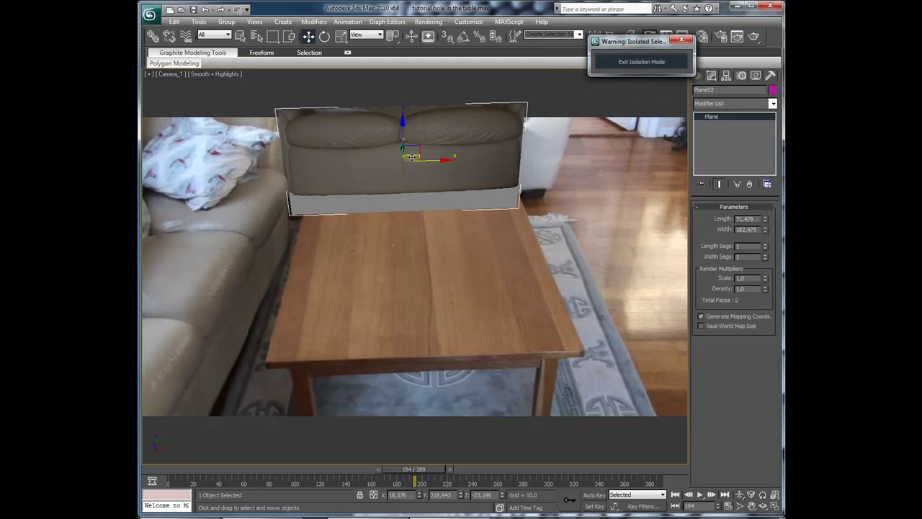
# Step: Set the couch material's opacity to 50
pyautogui.press('m')
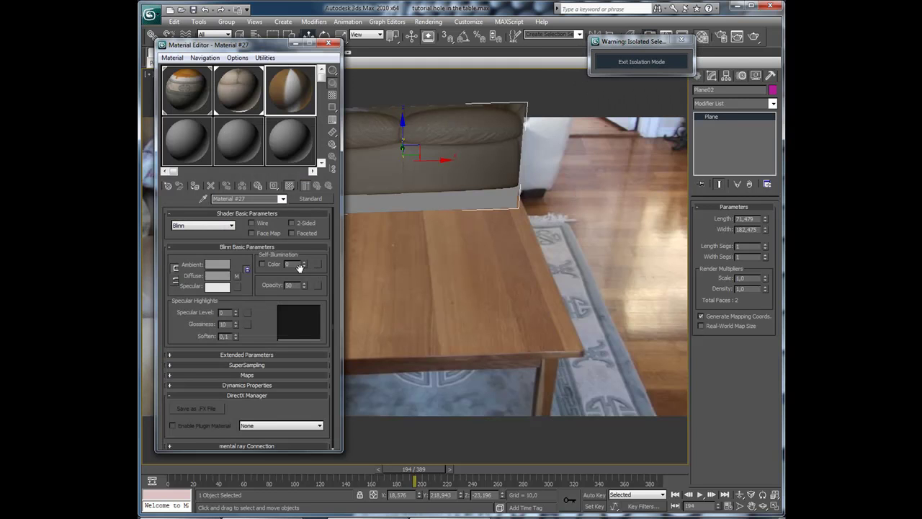
pyautogui.click(239, 97)
pyautogui.doubleClick(298, 284)
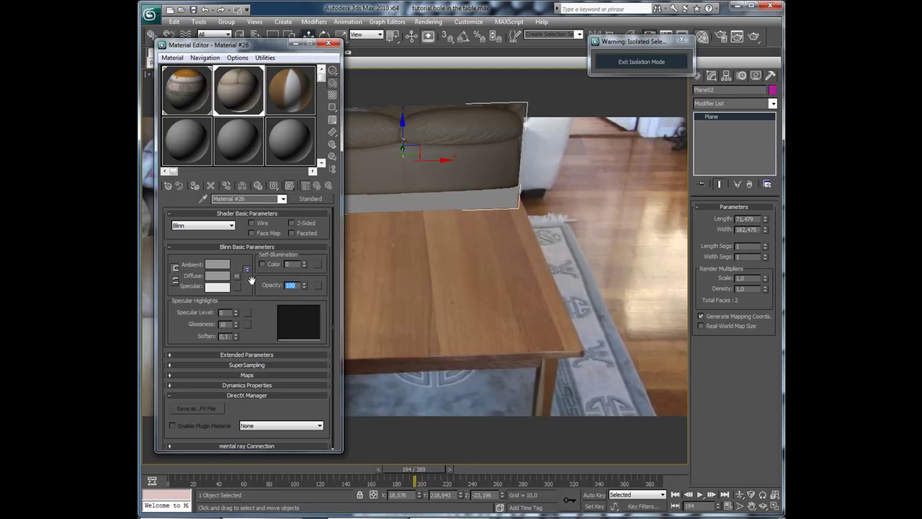
pyautogui.write('50')
pyautogui.press('Return')
# Step: Restore the table leg material to full opacity and put the Material Editor away with the couch material active
pyautogui.click(191, 87)
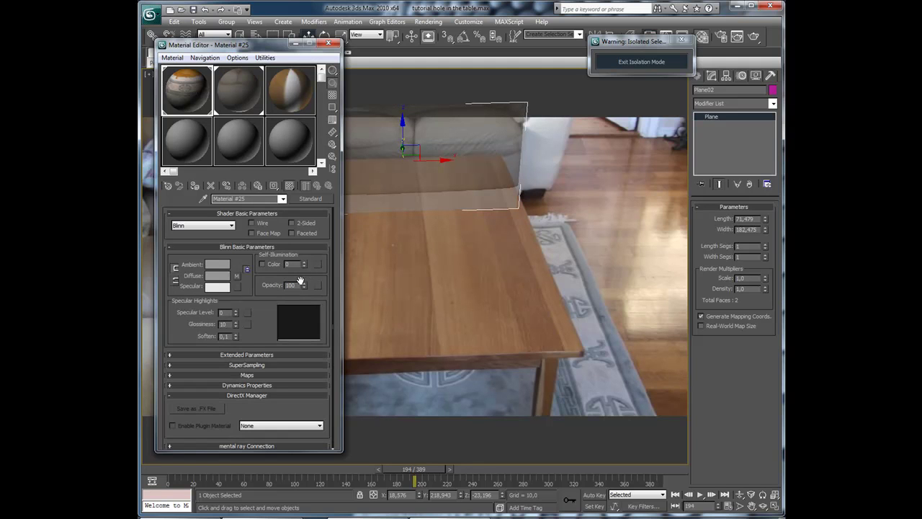
pyautogui.click(291, 90)
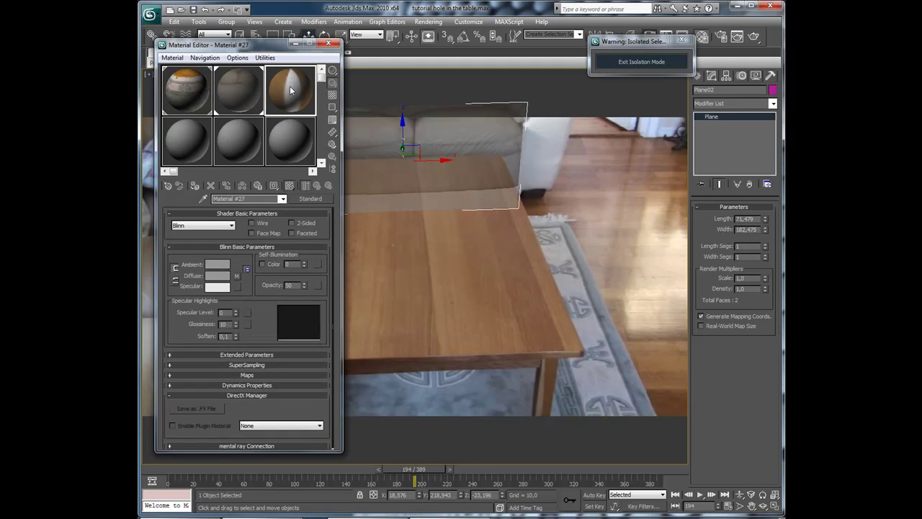
pyautogui.moveTo(305, 287); pyautogui.dragTo(310, 237)
pyautogui.click(253, 95)
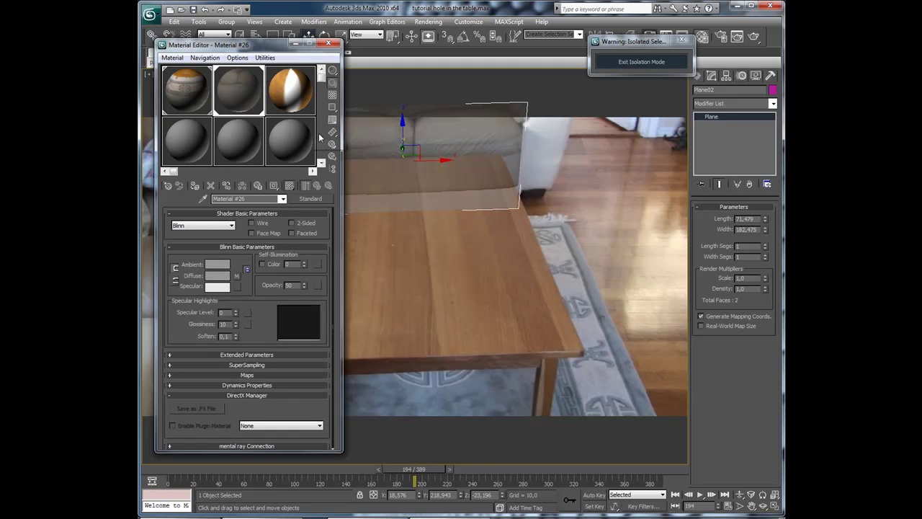
pyautogui.click(295, 44)
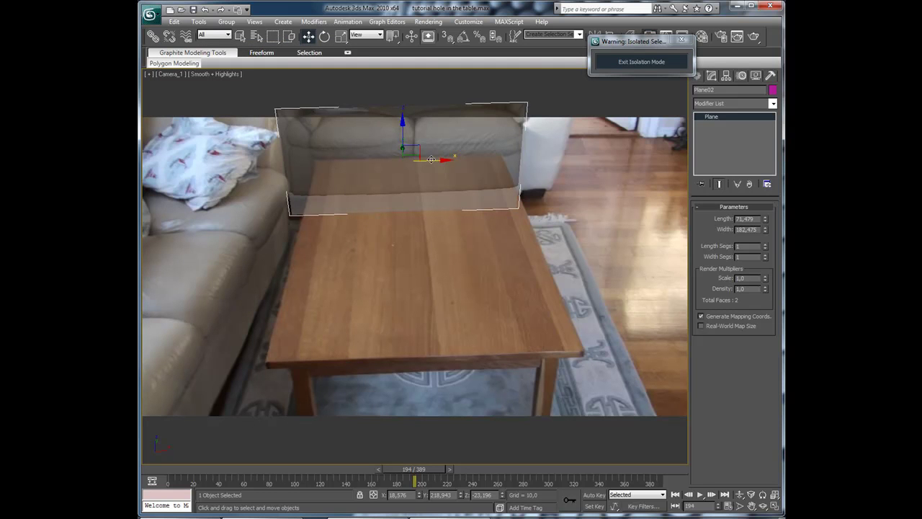
# Step: Narrow the couch plane and reposition it to about X 26.1, Z -32.6 to match the couch at frame 194
pyautogui.moveTo(431, 159); pyautogui.dragTo(445, 159)
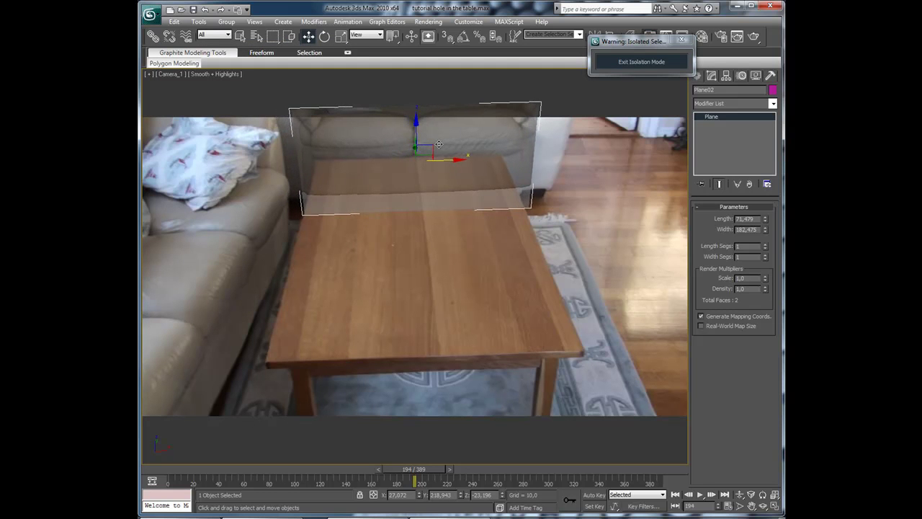
pyautogui.moveTo(416, 128); pyautogui.dragTo(417, 137)
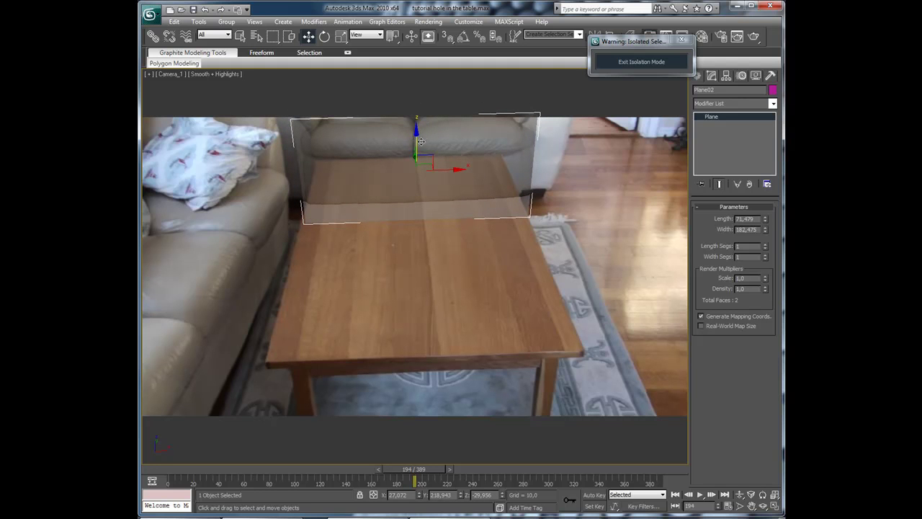
pyautogui.press('r')
pyautogui.moveTo(370, 172); pyautogui.dragTo(372, 172)
pyautogui.press('w')
pyautogui.moveTo(451, 171); pyautogui.dragTo(447, 173)
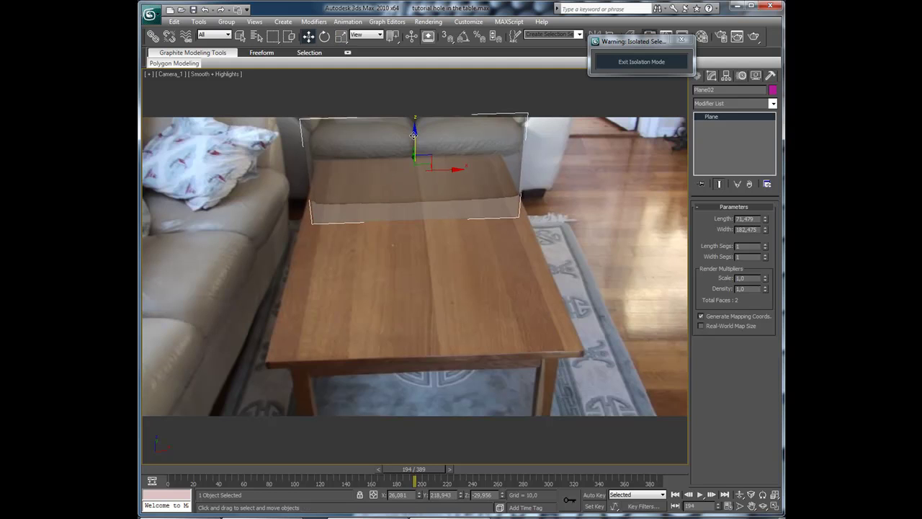
pyautogui.moveTo(413, 135); pyautogui.dragTo(415, 138)
pyautogui.click(687, 242)
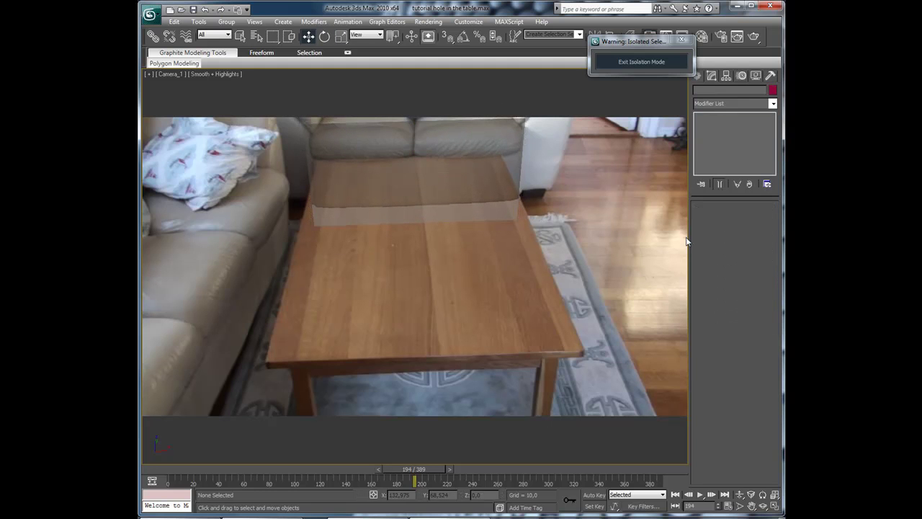
# Step: At frame 285, refine the couch plane's vertical scale and move it to about X 27.7, Z -29.5 to match the footage
pyautogui.moveTo(414, 468); pyautogui.dragTo(523, 462)
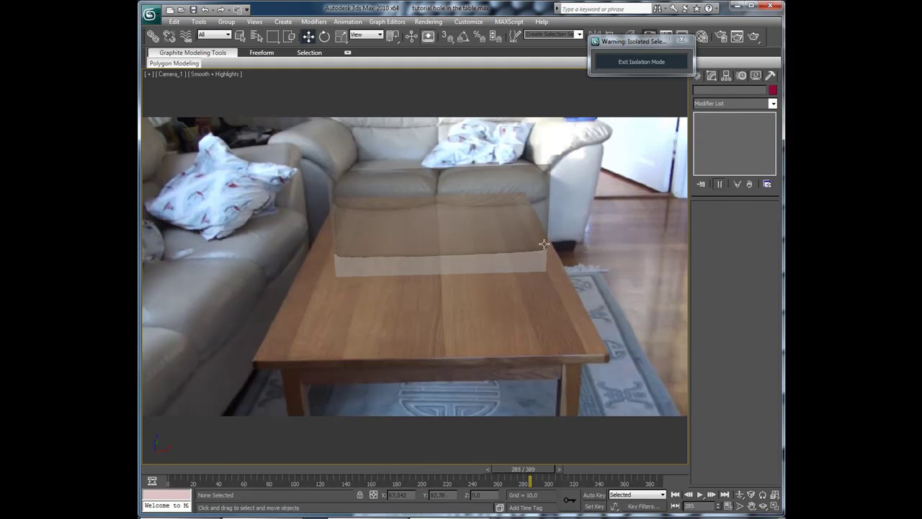
pyautogui.click(490, 227)
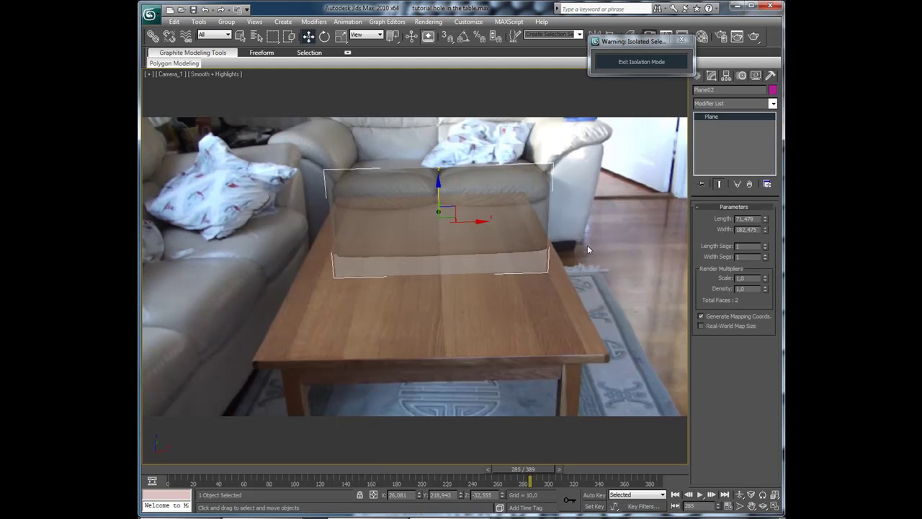
pyautogui.press('r')
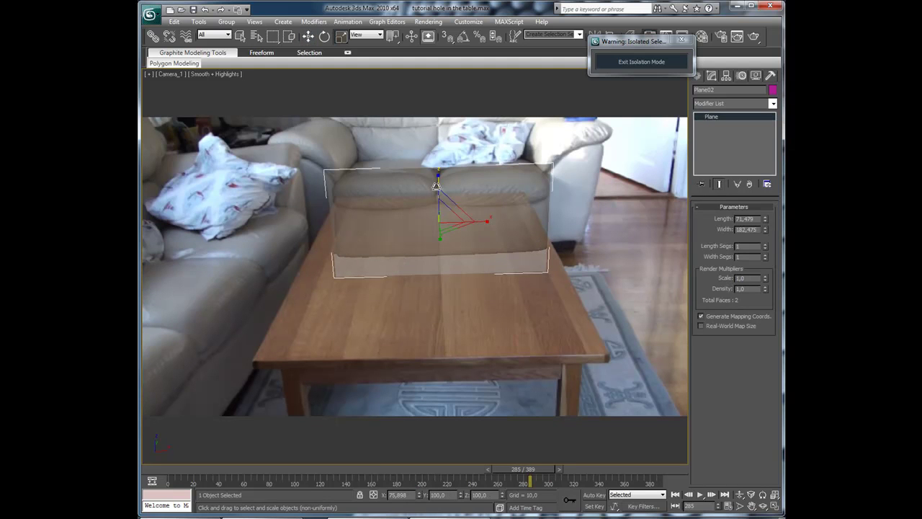
pyautogui.moveTo(438, 181); pyautogui.dragTo(438, 179)
pyautogui.press('w')
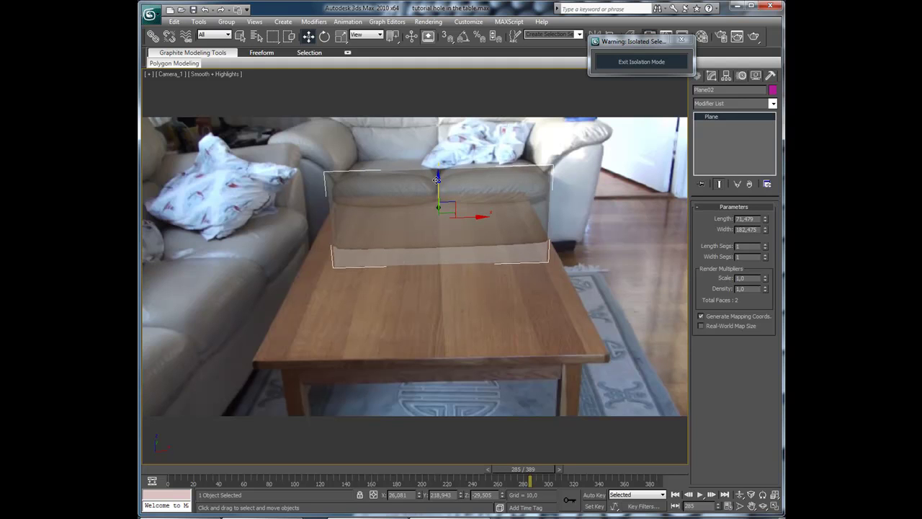
pyautogui.click(677, 286)
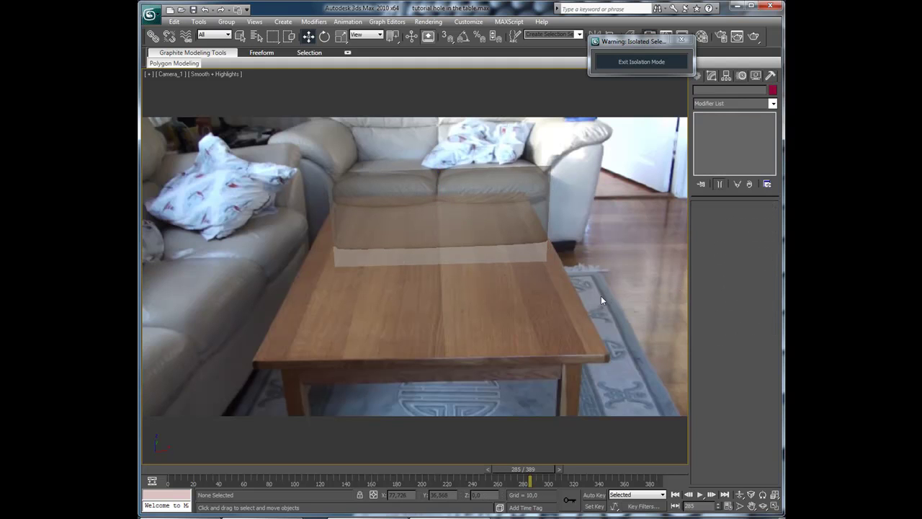
pyautogui.click(470, 187)
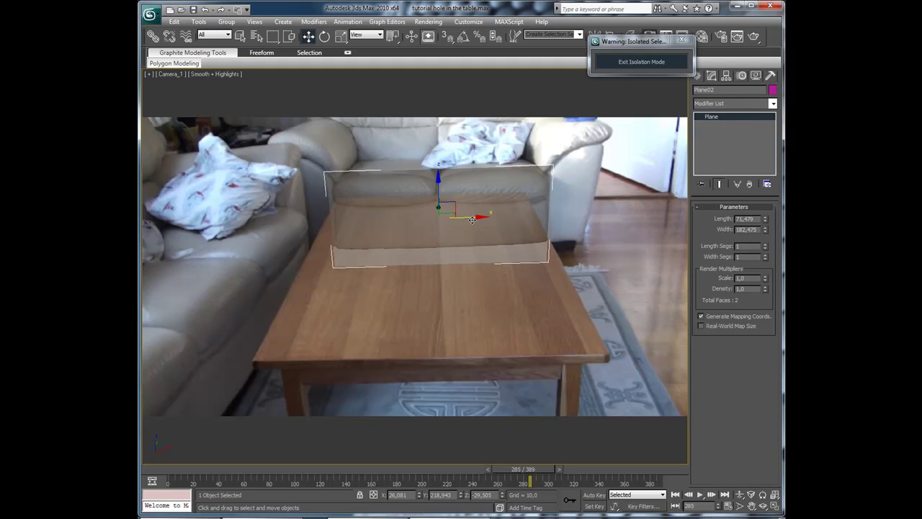
pyautogui.moveTo(473, 219); pyautogui.dragTo(475, 219)
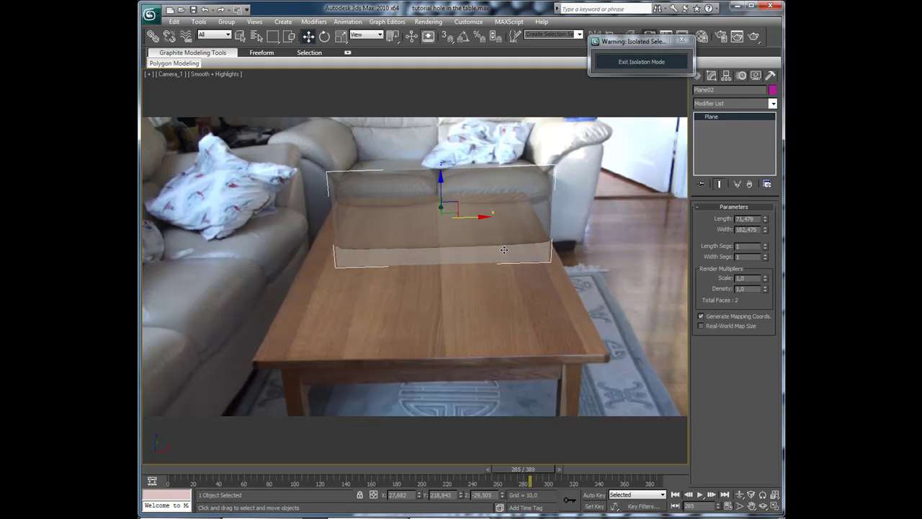
pyautogui.click(629, 207)
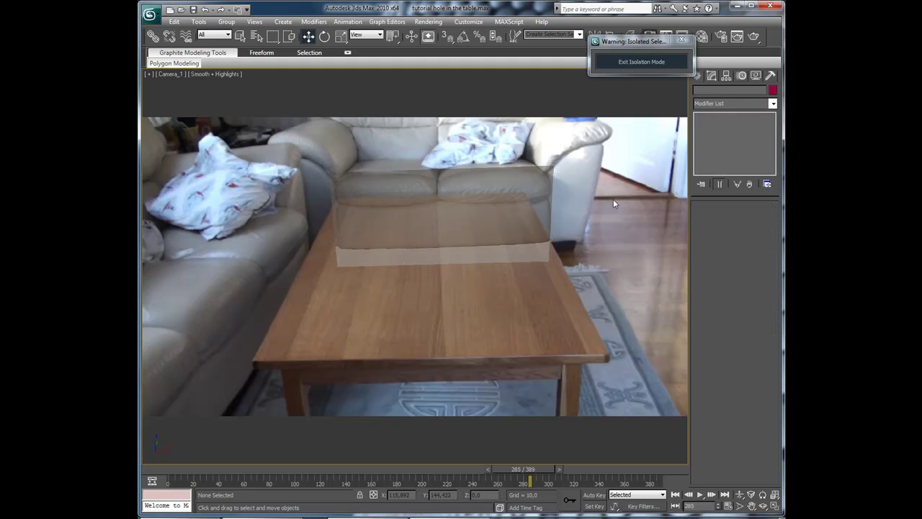
# Step: Check the couch plane at frame 145, exit isolation mode and go to frame 44
pyautogui.moveTo(522, 469); pyautogui.dragTo(355, 469)
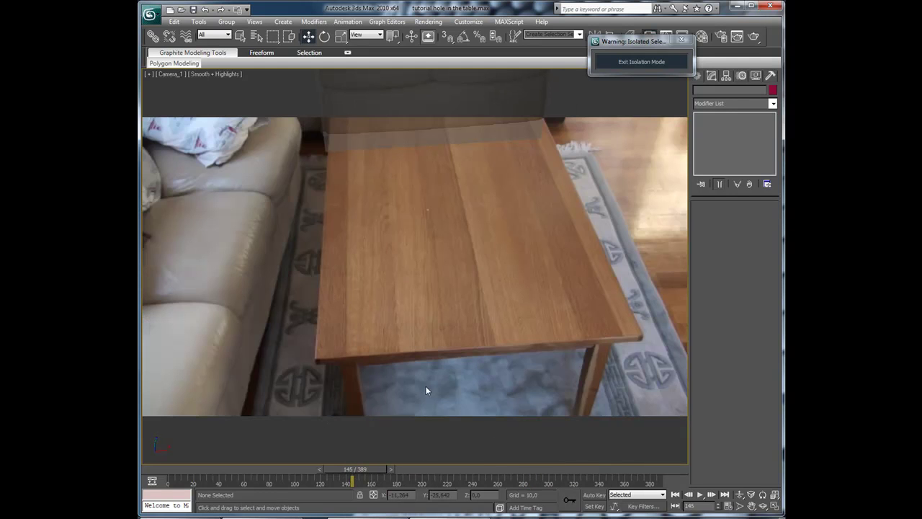
pyautogui.click(629, 60)
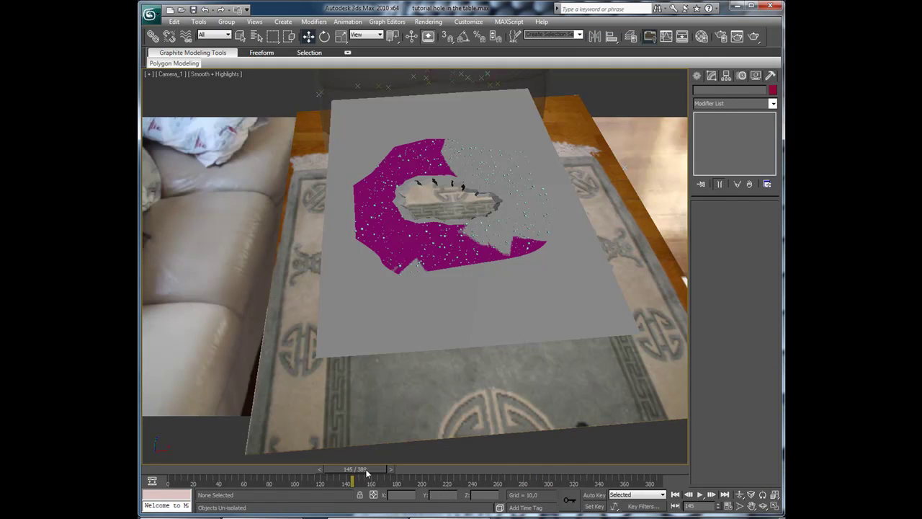
pyautogui.moveTo(339, 470); pyautogui.dragTo(243, 470)
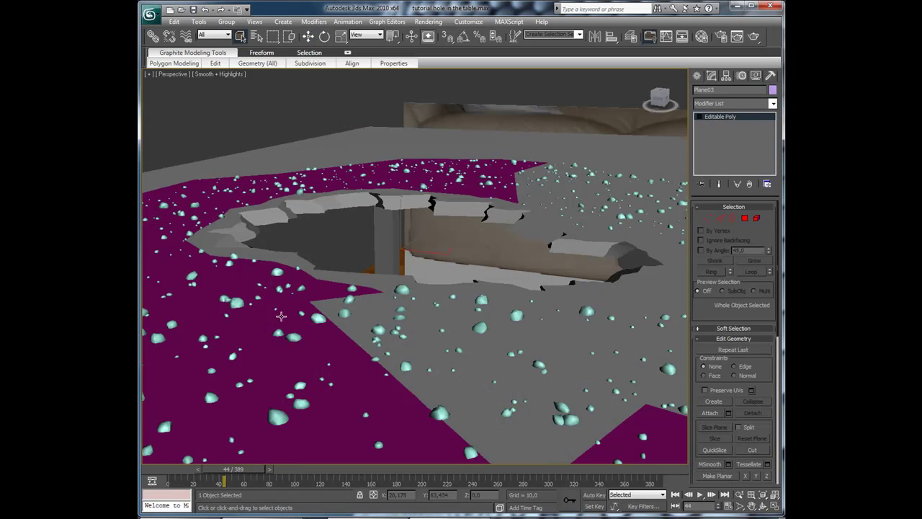
# Step: Apply the table leg material to the leg under the hole and put the Material Editor away
pyautogui.click(701, 36)
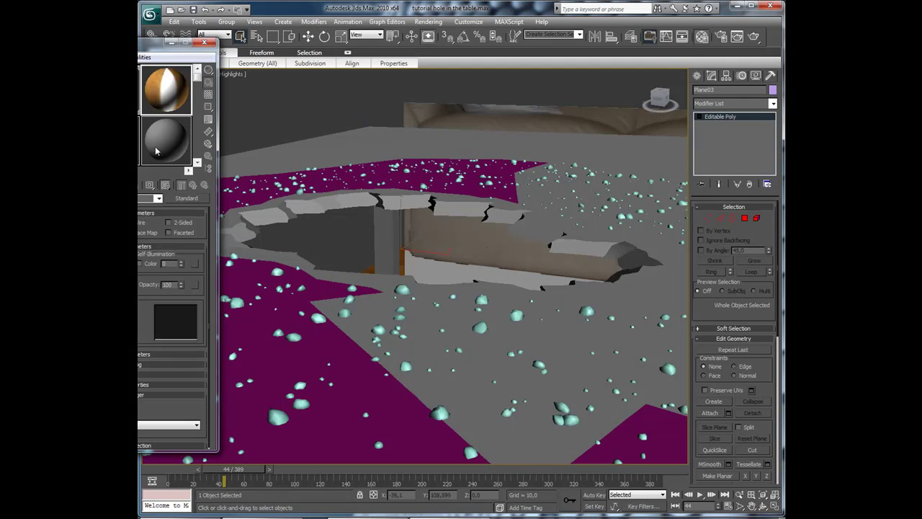
pyautogui.moveTo(317, 112); pyautogui.dragTo(697, 91)
pyautogui.moveTo(383, 237); pyautogui.dragTo(383, 237)
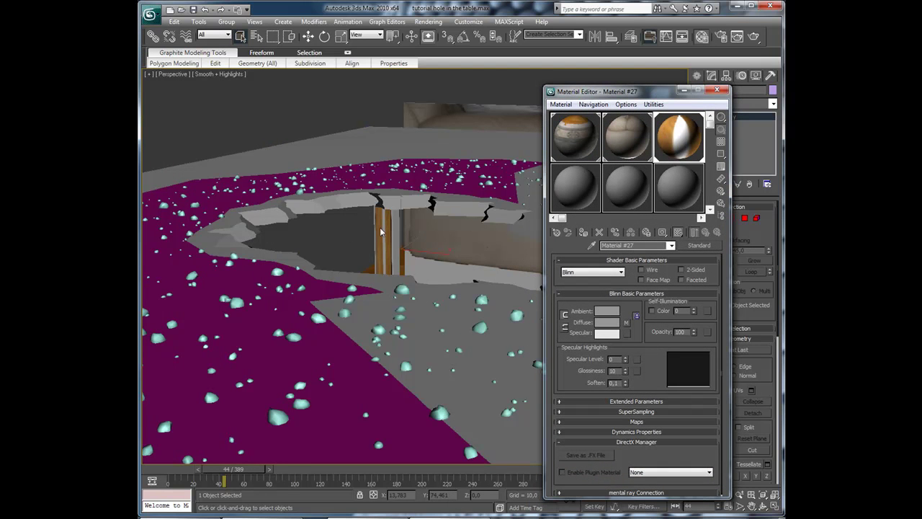
pyautogui.click(717, 90)
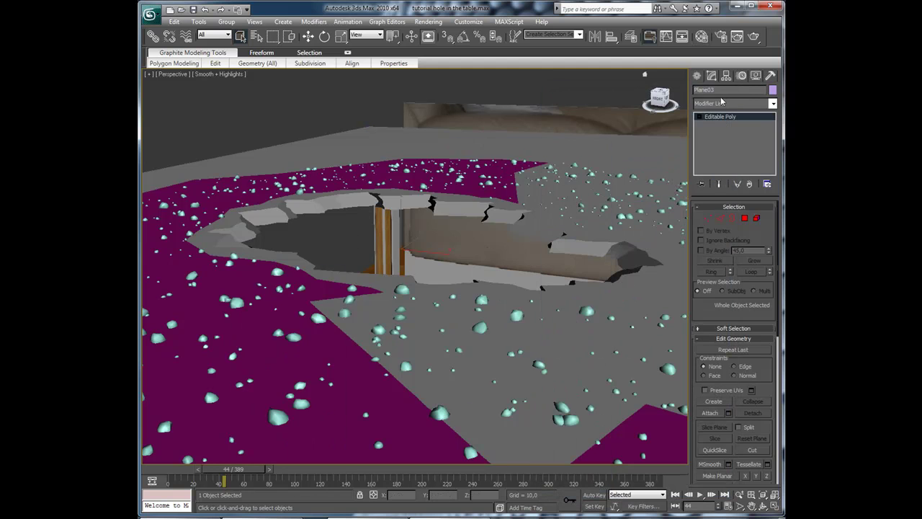
# Step: Add an Unwrap UVW modifier to the table leg
pyautogui.click(721, 103)
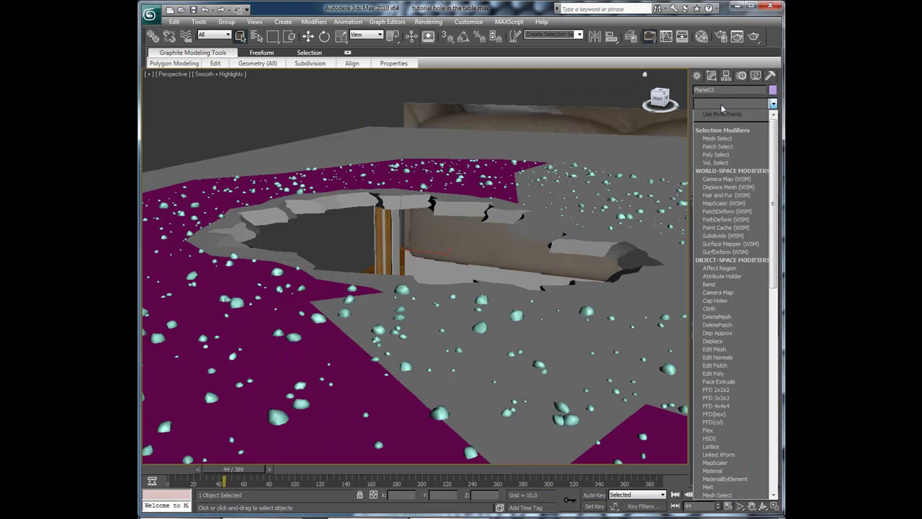
pyautogui.press('u')
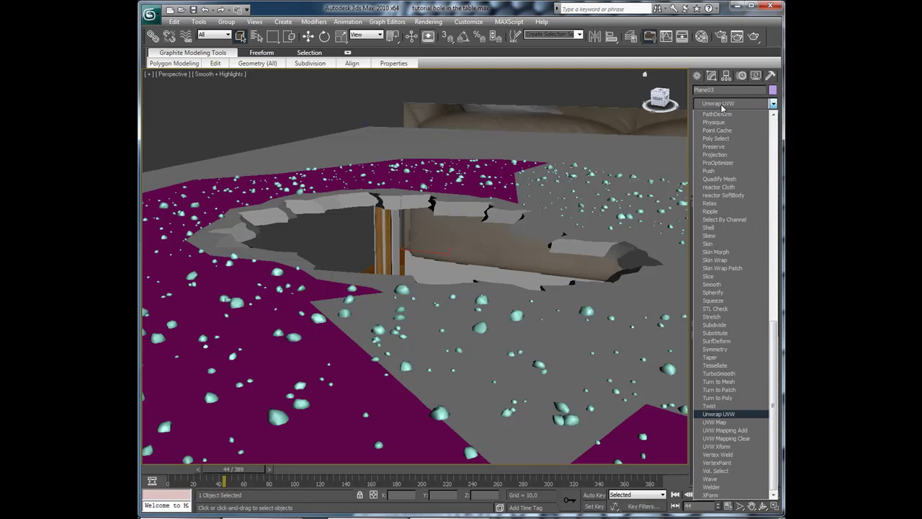
pyautogui.press('Return')
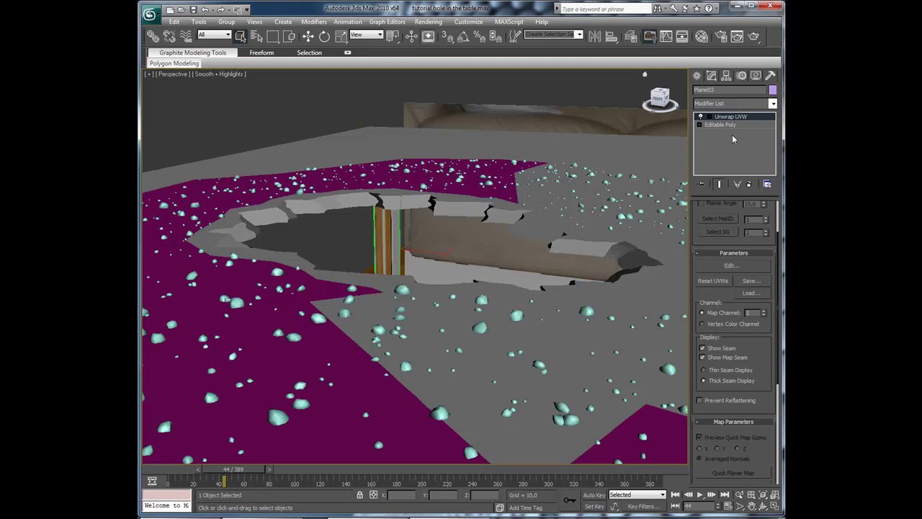
# Step: Return to the leg's Editable Poly level, accepting the warning, and isolate the leg
pyautogui.click(708, 127)
pyautogui.click(502, 293)
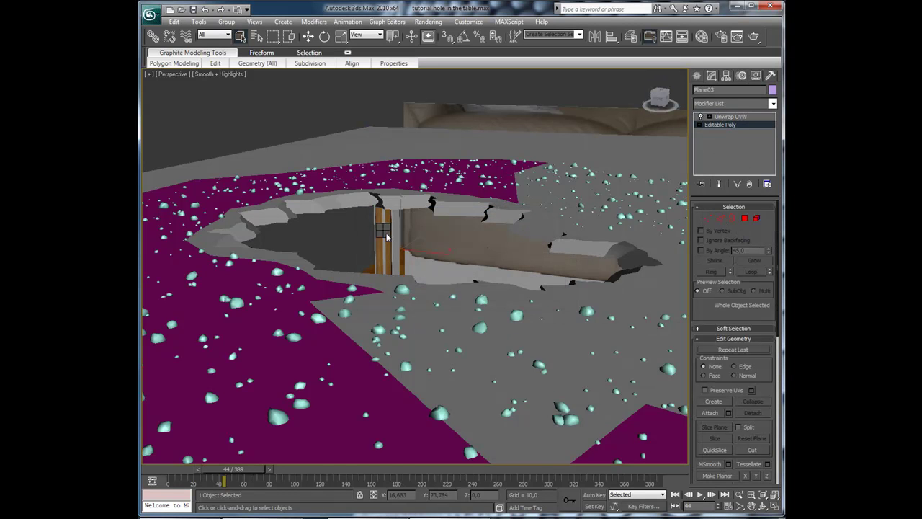
pyautogui.rightClick(386, 237)
pyautogui.click(413, 142)
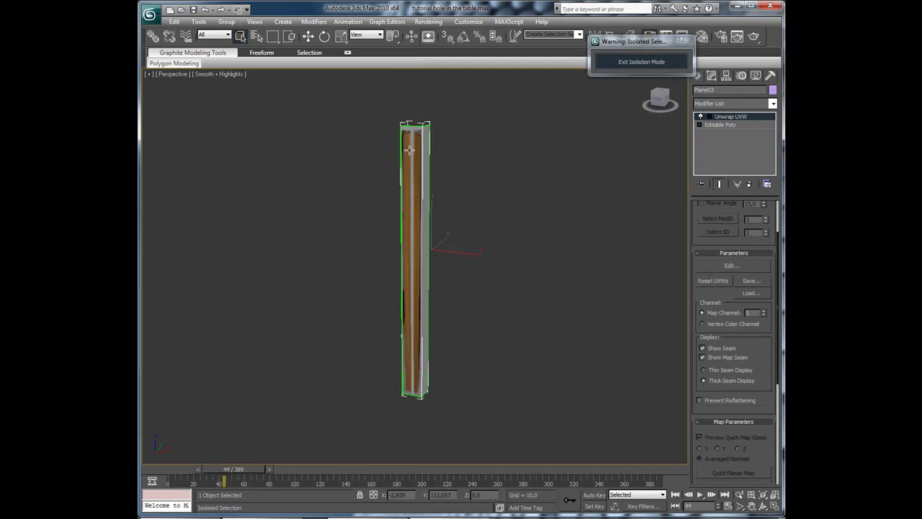
# Step: Connect the leg's three vertical edges with new horizontal edges, working in wireframe display
pyautogui.click(700, 124)
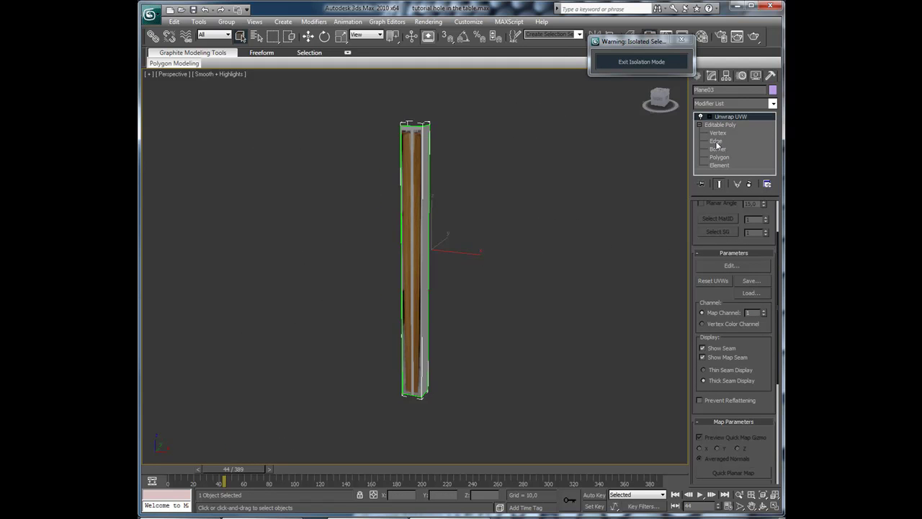
pyautogui.click(716, 141)
pyautogui.click(504, 291)
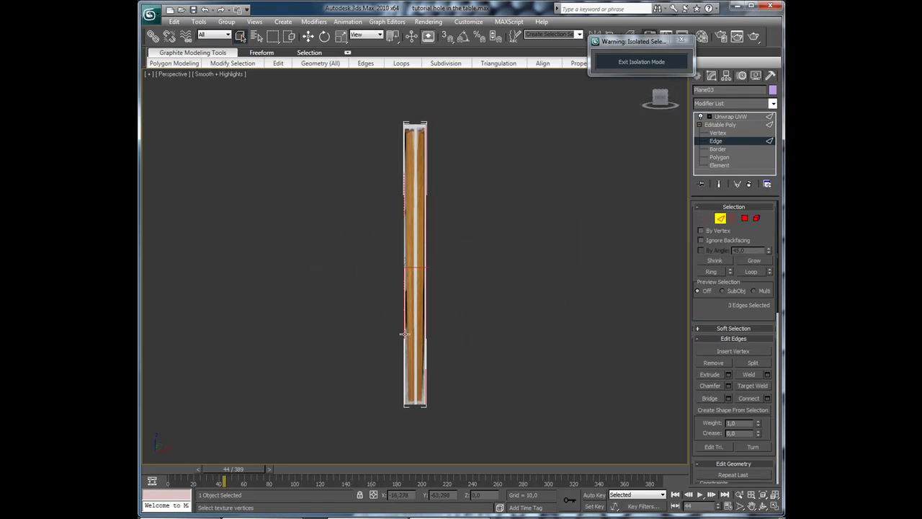
pyautogui.press('F3')
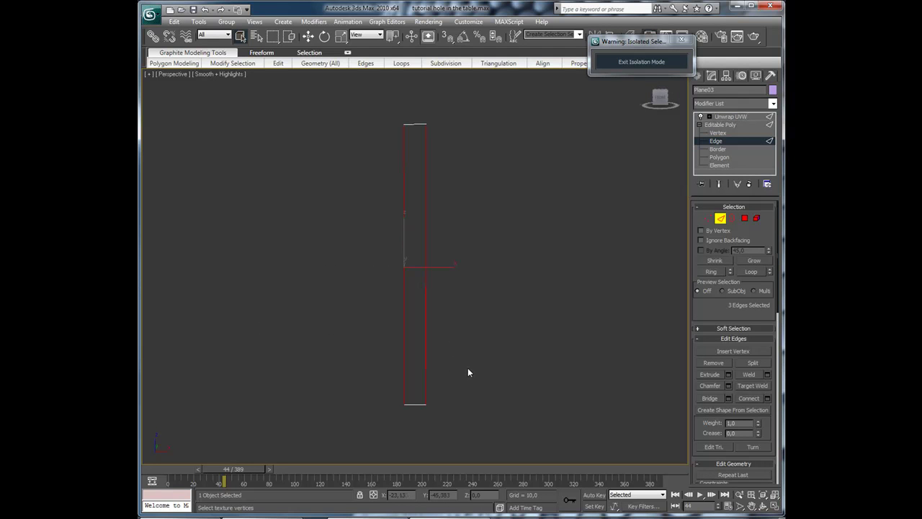
pyautogui.keyDown('alt'); pyautogui.moveTo(432, 380); pyautogui.dragTo(435, 371, button='middle'); pyautogui.keyUp('alt')
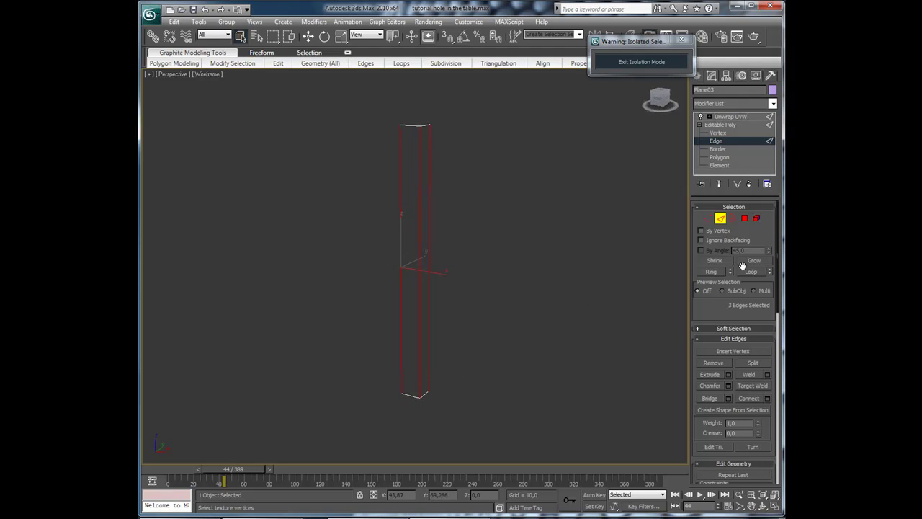
pyautogui.click(748, 398)
# Step: Adjust the height of the two new connecting edges on the leg
pyautogui.keyDown('alt'); pyautogui.moveTo(490, 332); pyautogui.dragTo(481, 314, button='middle'); pyautogui.keyUp('alt')
pyautogui.press('w')
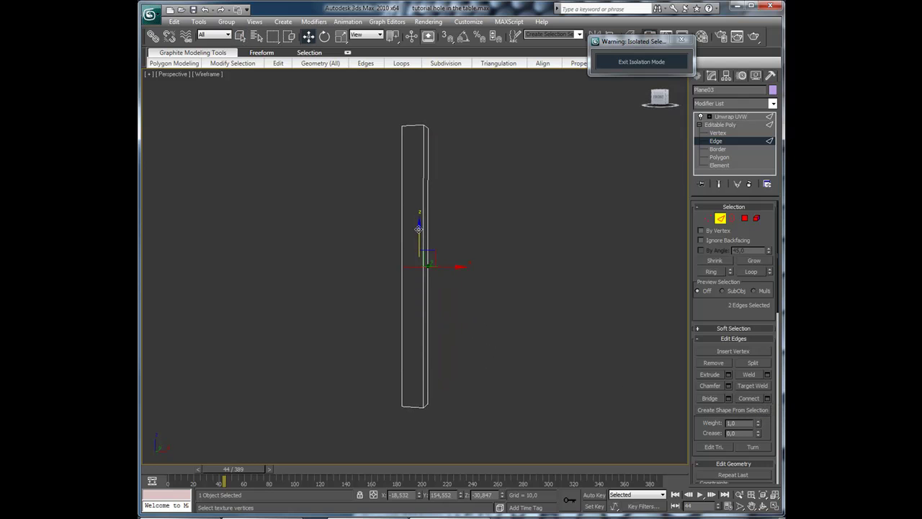
pyautogui.moveTo(419, 226)
pyautogui.mouseDown()
pyautogui.moveTo(419, 236)
pyautogui.moveTo(423, 228)
pyautogui.mouseUp()
# Step: Exit isolation, return to the shaded camera view, deselect the leg's edges and leave edge editing
pyautogui.click(629, 63)
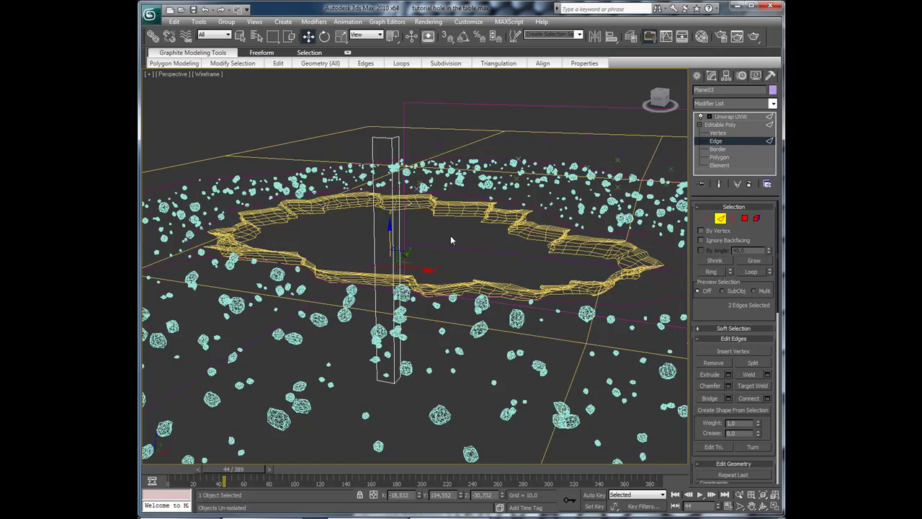
pyautogui.press('c')
pyautogui.press('F3')
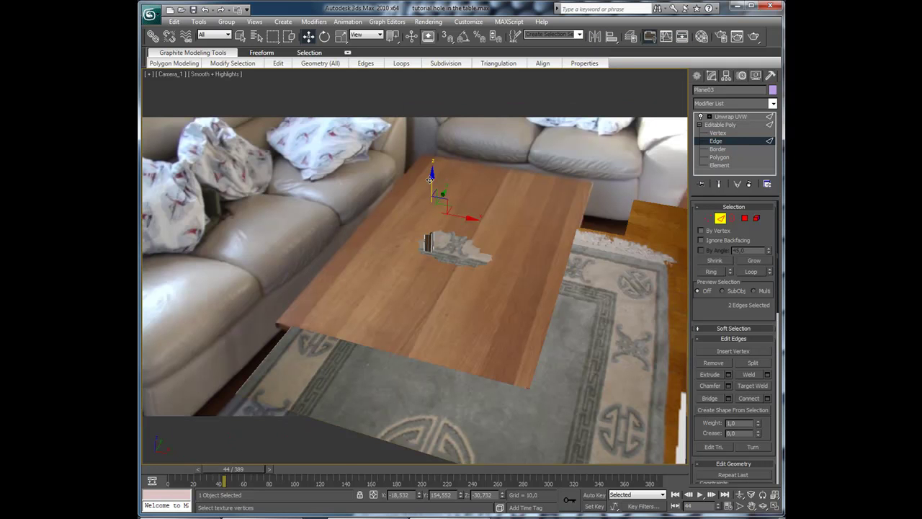
pyautogui.click(302, 346)
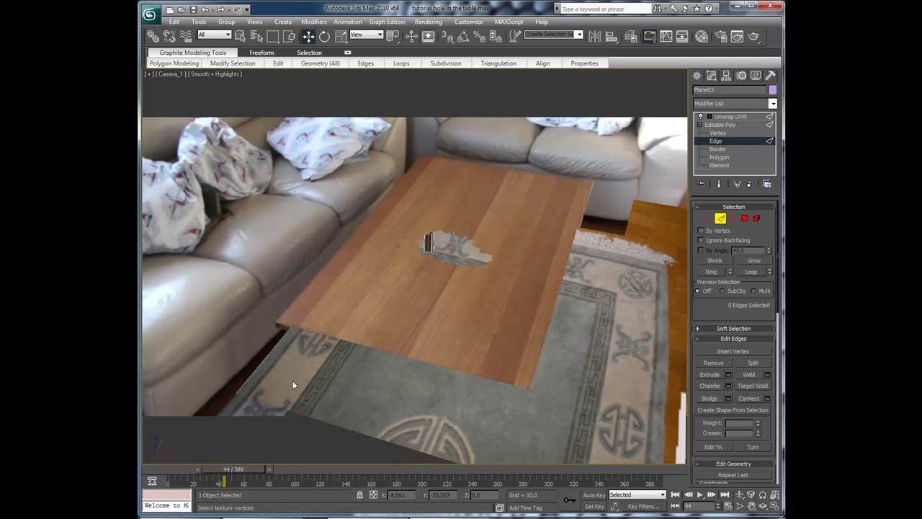
pyautogui.click(721, 218)
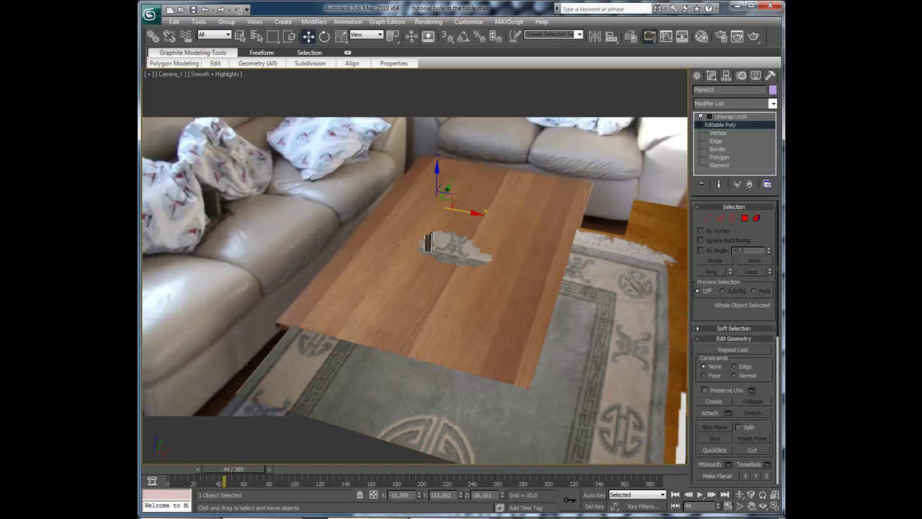
# Step: Open the reference photo PC070177.JPG from the Textures folder and rotate it clockwise to view the table leg upright
pyautogui.click(367, 517)
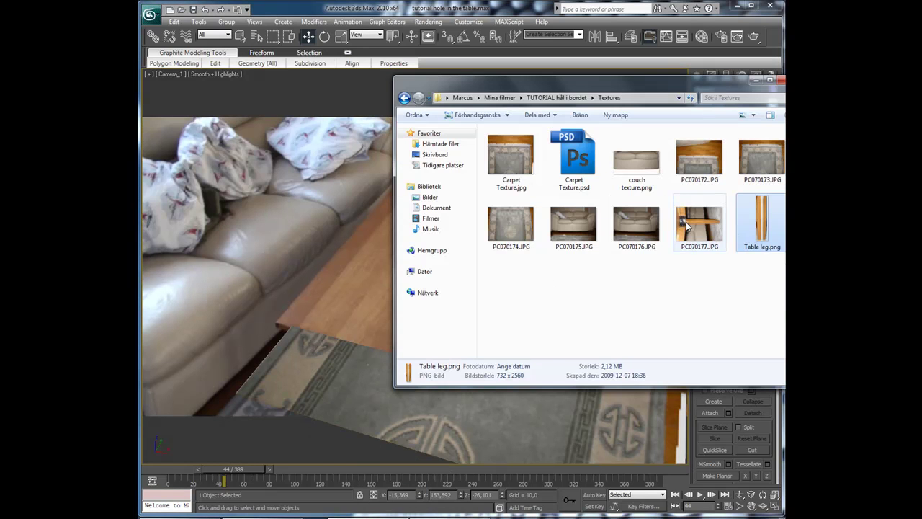
pyautogui.doubleClick(686, 226)
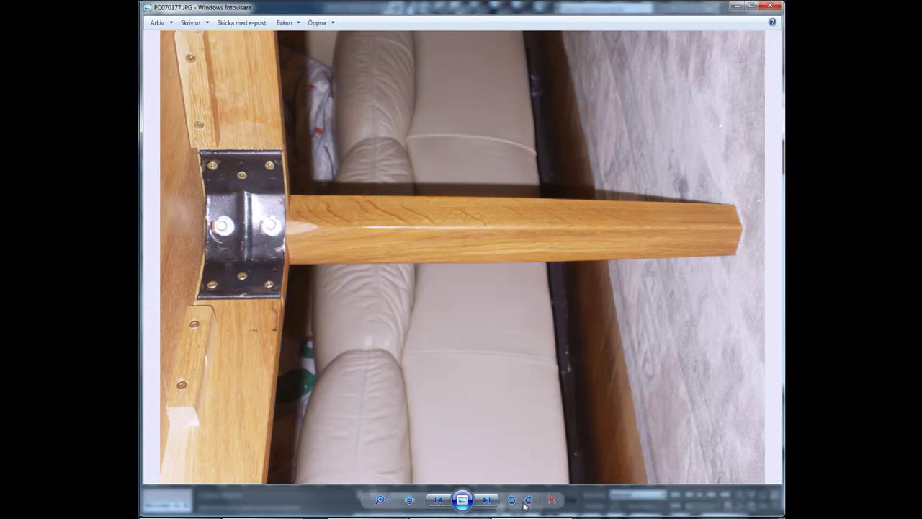
pyautogui.click(530, 500)
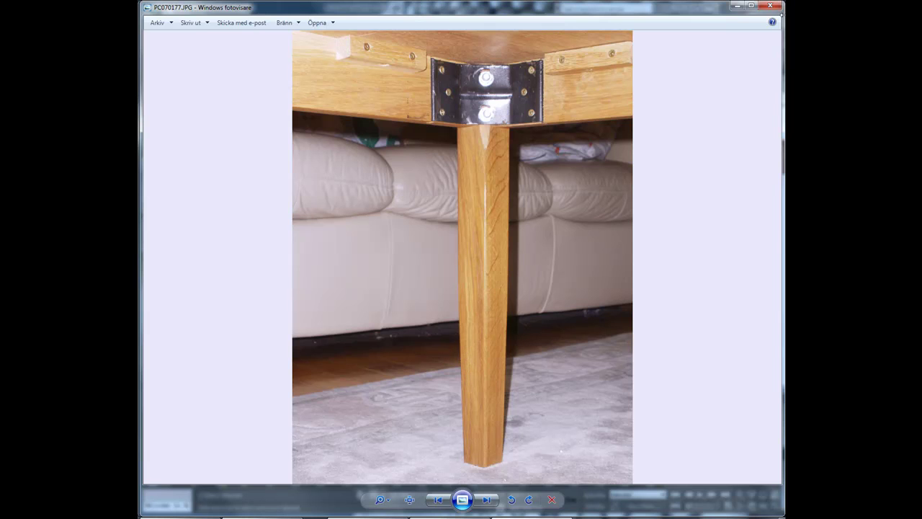
# Step: Leave the reference photo, return to the 3ds Max scene and isolate the table leg in a close perspective view
pyautogui.click(731, 7)
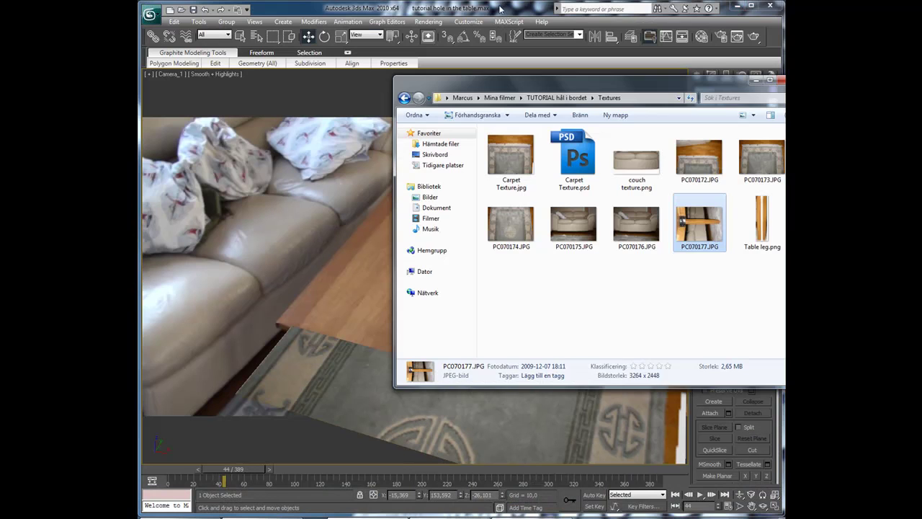
pyautogui.click(499, 9)
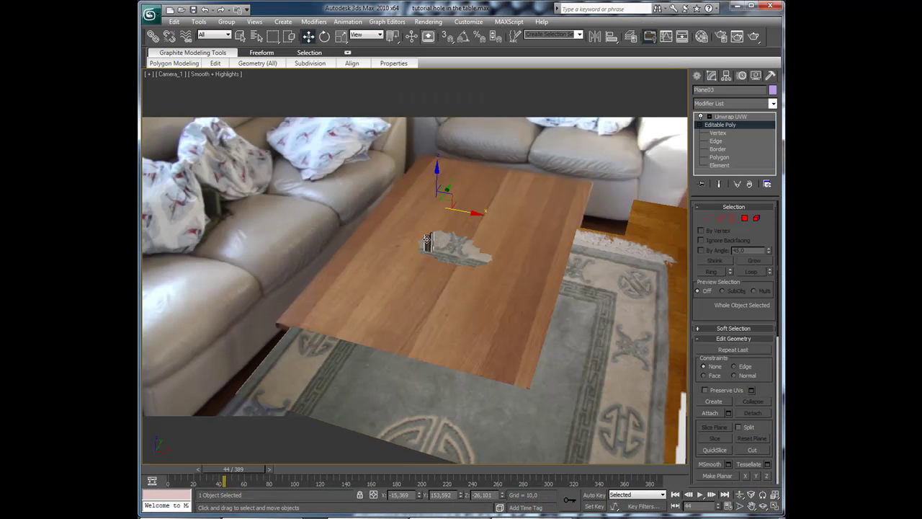
pyautogui.click(452, 157)
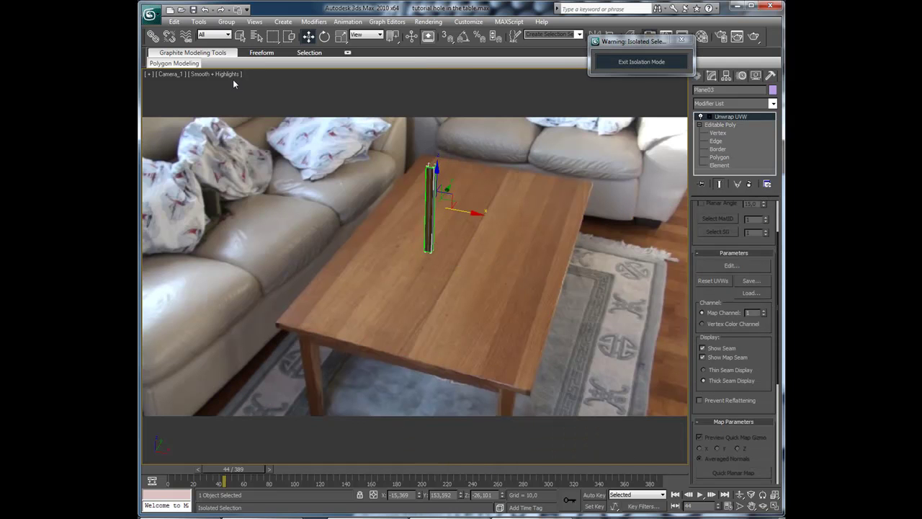
pyautogui.press('p')
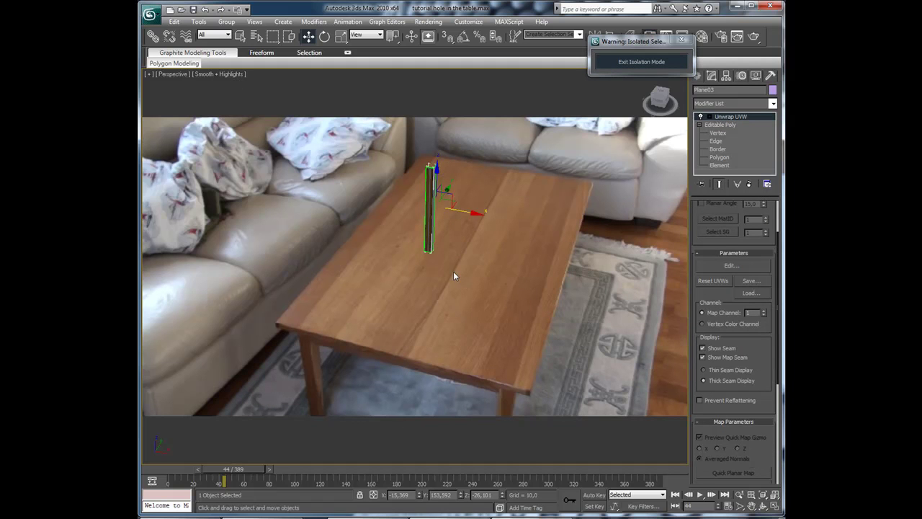
pyautogui.keyDown('alt'); pyautogui.moveTo(435, 275); pyautogui.dragTo(442, 279, button='middle'); pyautogui.keyUp('alt')
pyautogui.scroll(3, 402, 319)
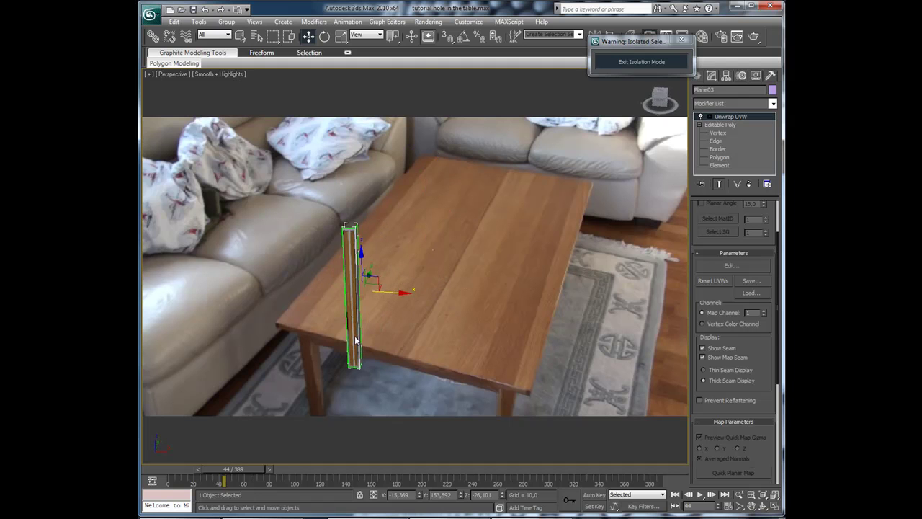
pyautogui.keyDown('alt'); pyautogui.moveTo(363, 335); pyautogui.dragTo(438, 360, button='middle'); pyautogui.keyUp('alt')
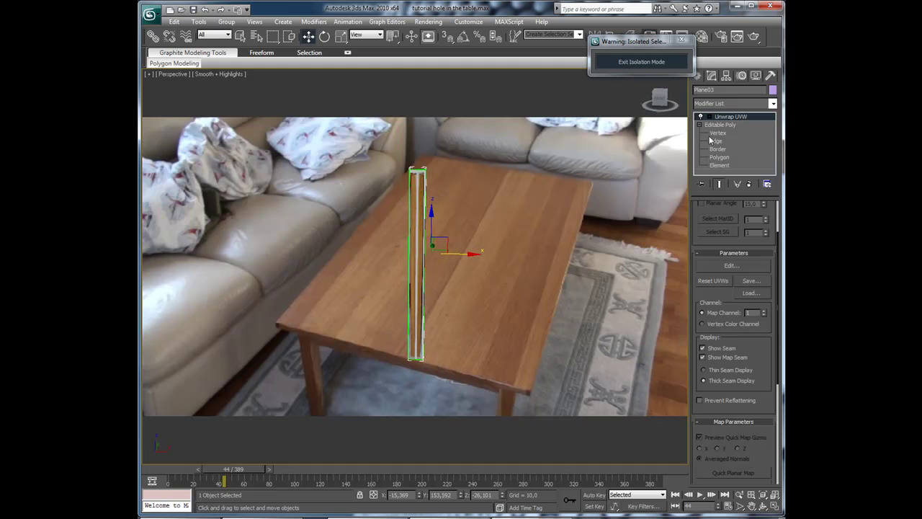
# Step: Remove the leg's Unwrap UVW modifier and move its three middle vertices down about 11.5 units
pyautogui.click(749, 184)
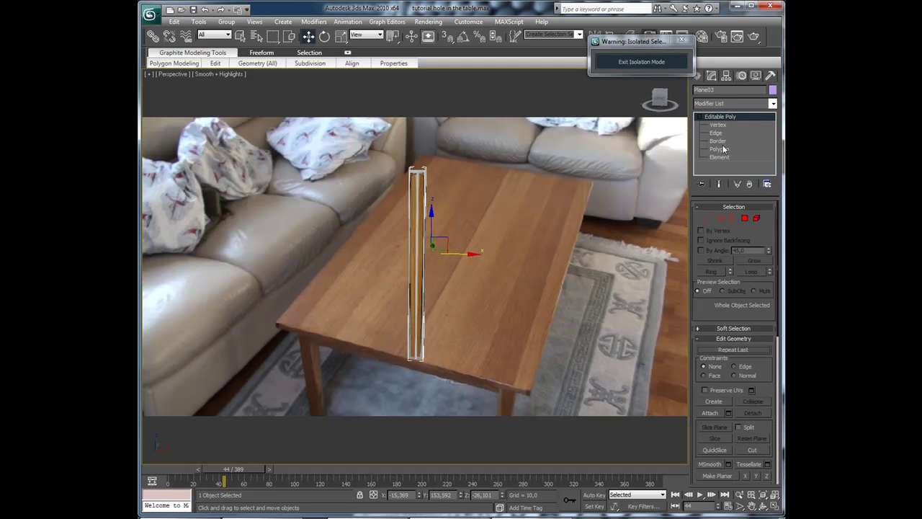
pyautogui.click(717, 133)
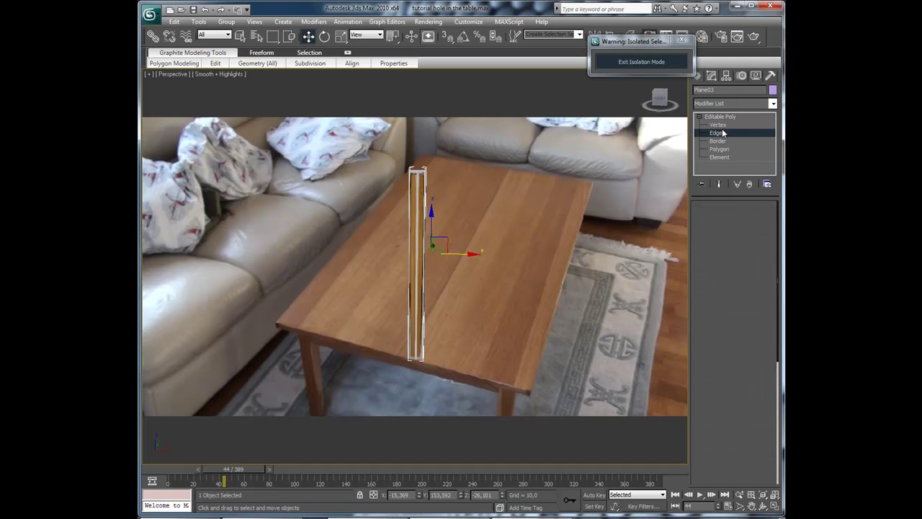
pyautogui.click(443, 255)
pyautogui.click(719, 125)
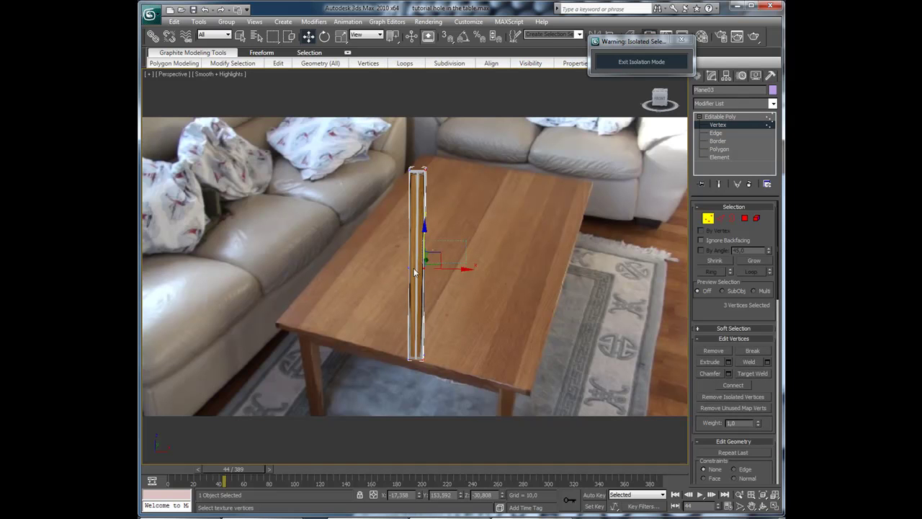
pyautogui.moveTo(394, 278); pyautogui.dragTo(394, 279)
pyautogui.moveTo(419, 235); pyautogui.dragTo(420, 267)
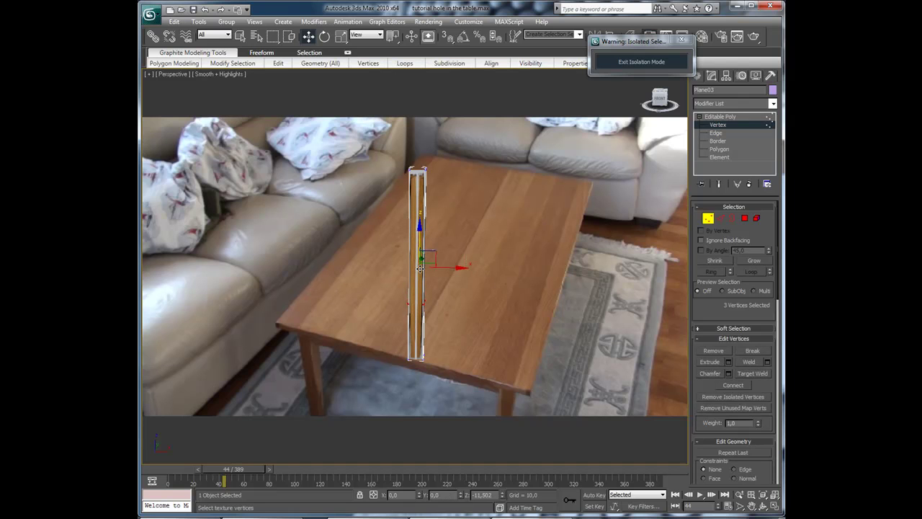
pyautogui.moveTo(420, 269); pyautogui.dragTo(420, 269)
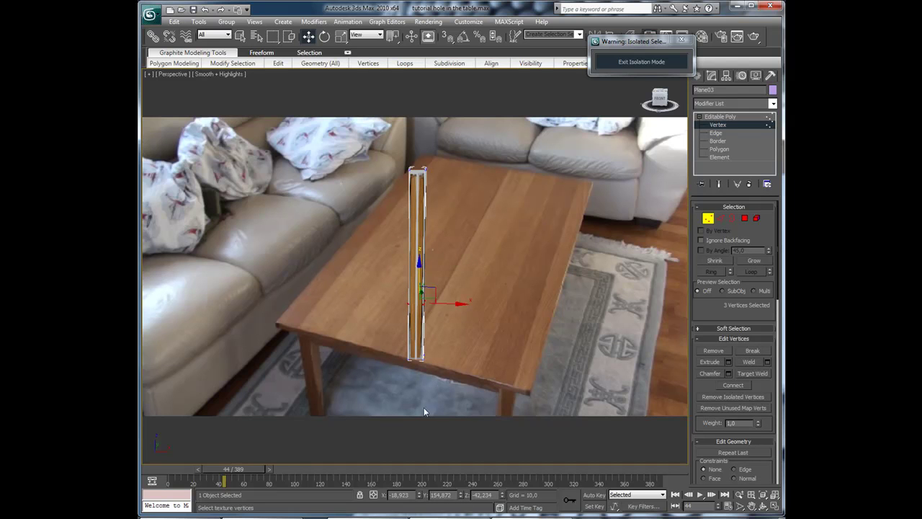
# Step: Shift the corner vertex at the bottom of the leg slightly along the Y axis
pyautogui.moveTo(429, 325); pyautogui.dragTo(376, 280, button='middle')
pyautogui.scroll(3, 466, 282)
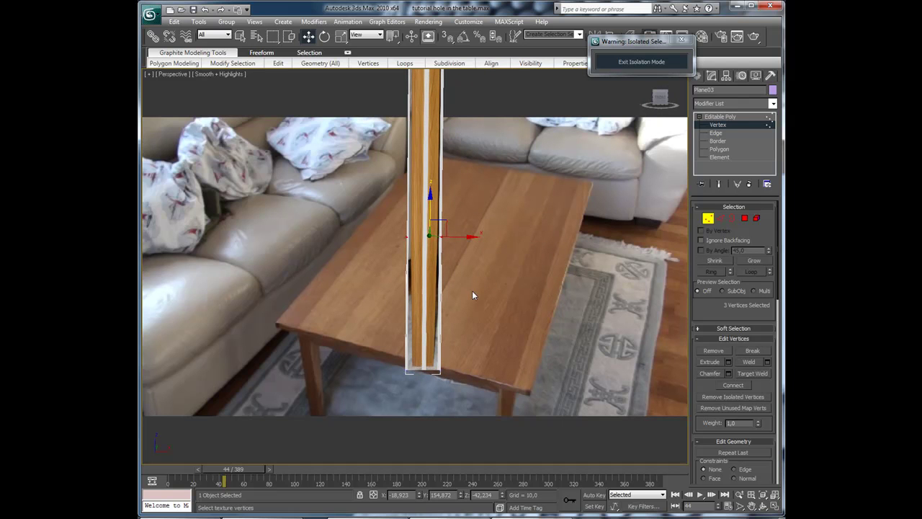
pyautogui.moveTo(407, 373); pyautogui.dragTo(440, 373)
pyautogui.click(450, 371)
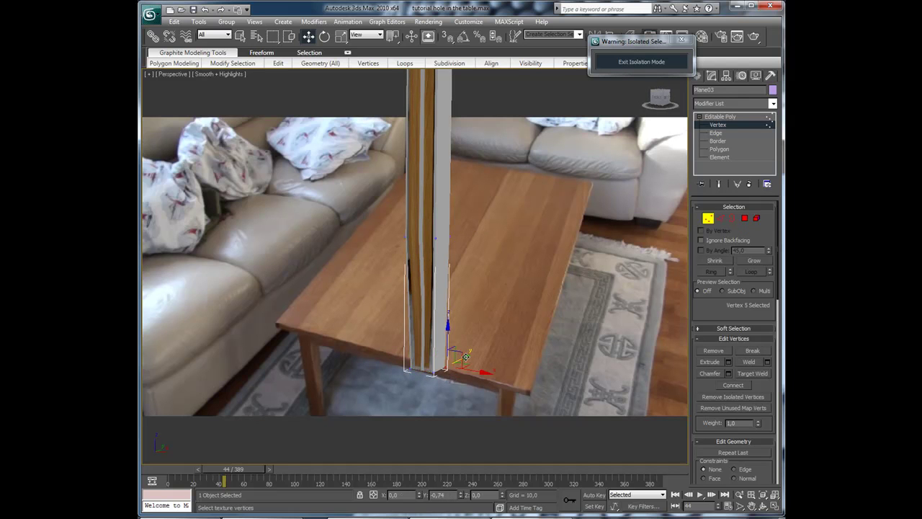
pyautogui.moveTo(464, 363); pyautogui.dragTo(461, 365)
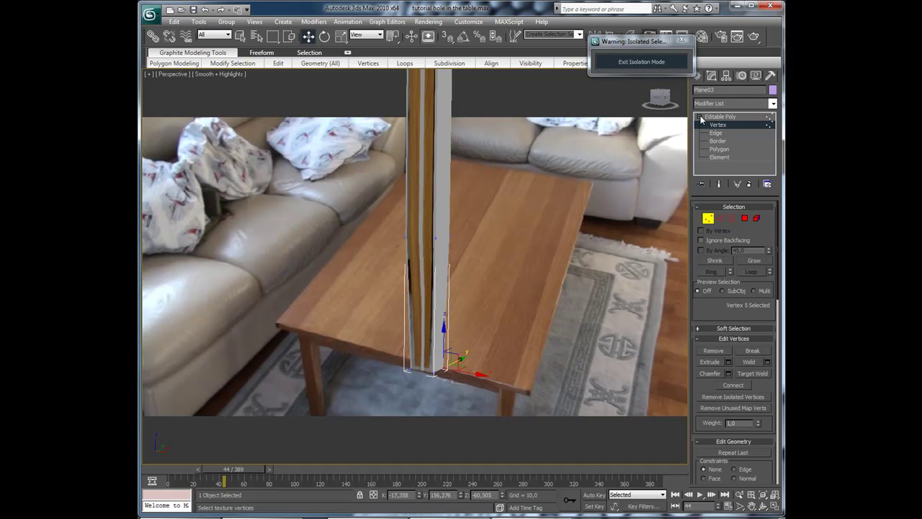
# Step: Add an Unwrap UVW modifier to the leg and select all of its faces at Face level
pyautogui.click(717, 103)
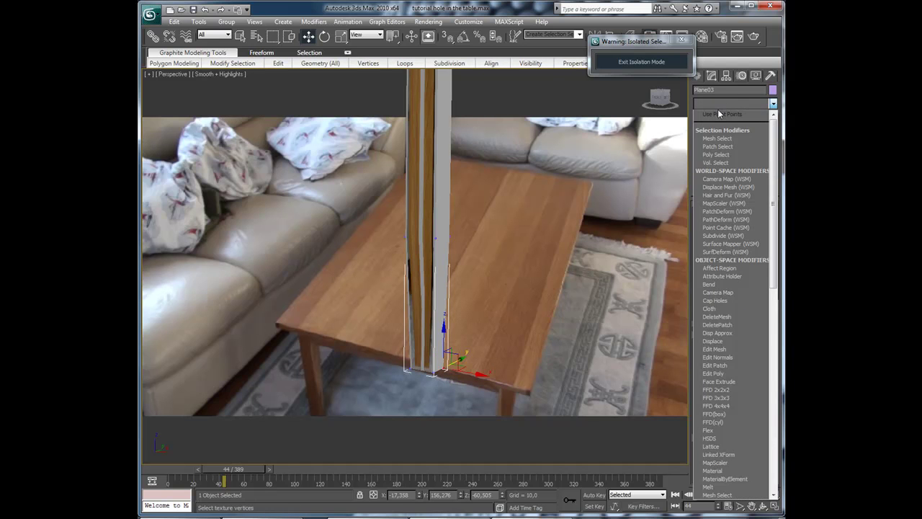
pyautogui.press('u')
pyautogui.press('Return')
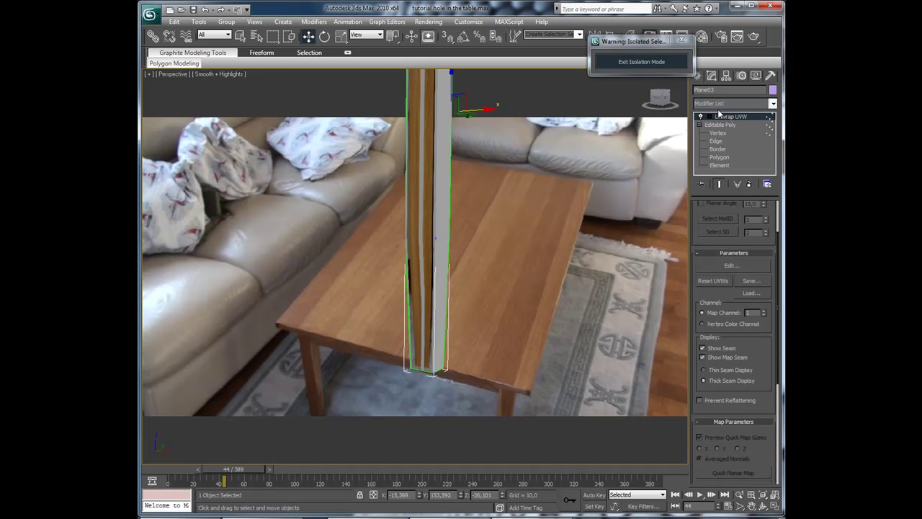
pyautogui.click(710, 116)
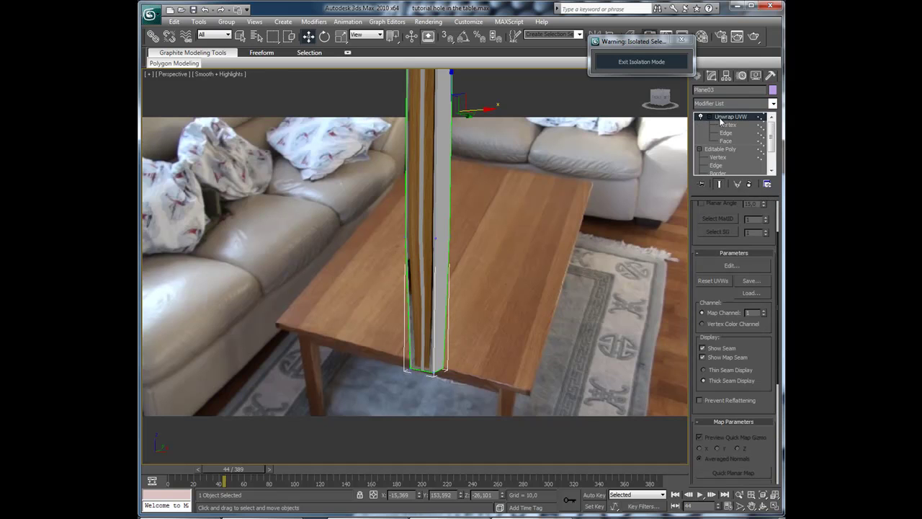
pyautogui.click(726, 141)
pyautogui.scroll(1, 468, 223)
pyautogui.scroll(-4, 467, 224)
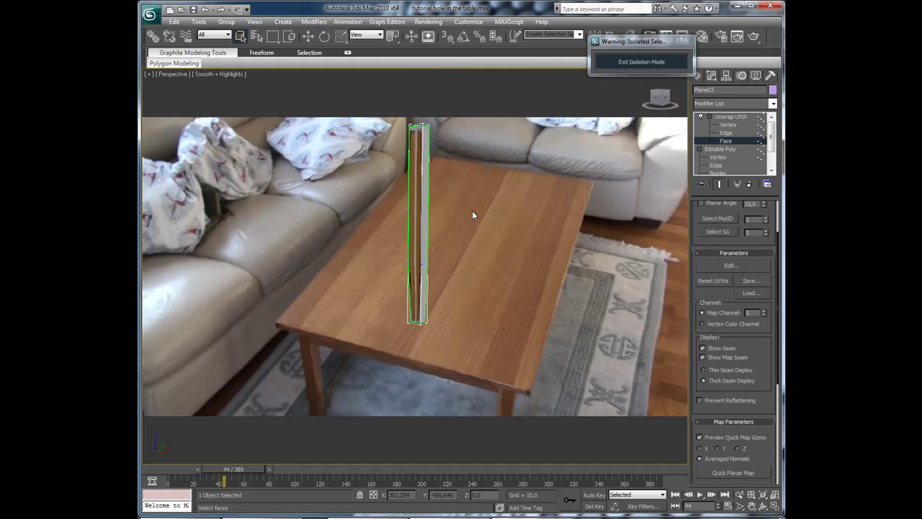
pyautogui.moveTo(519, 108); pyautogui.dragTo(376, 325)
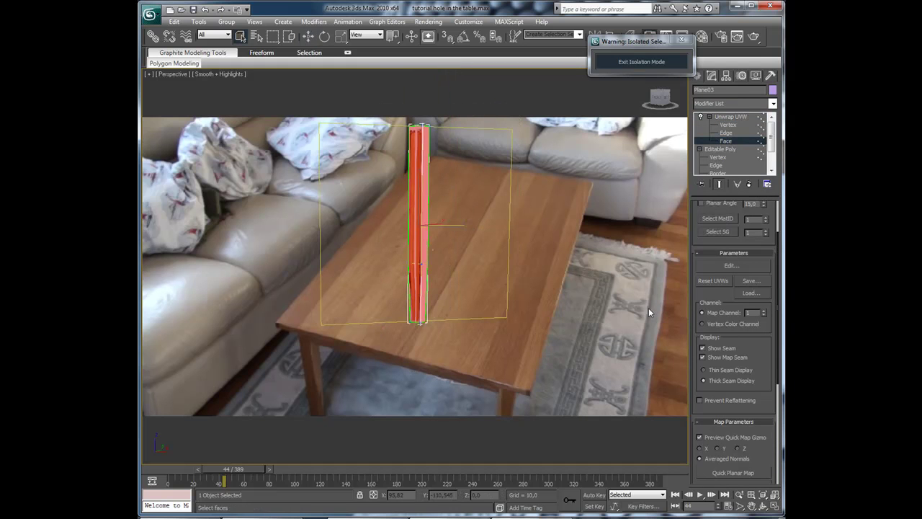
# Step: Apply Box mapping to the selected leg faces and open the UVW editor, resized to fit on the screen
pyautogui.scroll(-5, 754, 360)
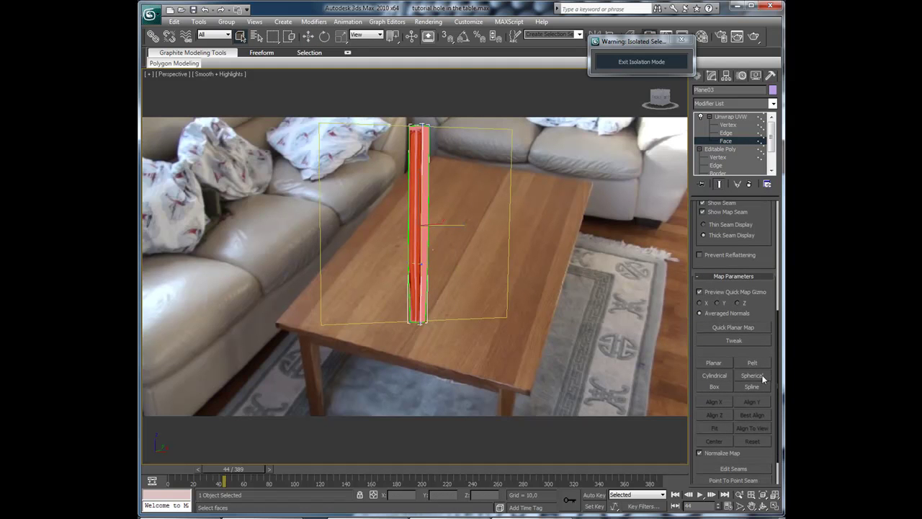
pyautogui.click(728, 387)
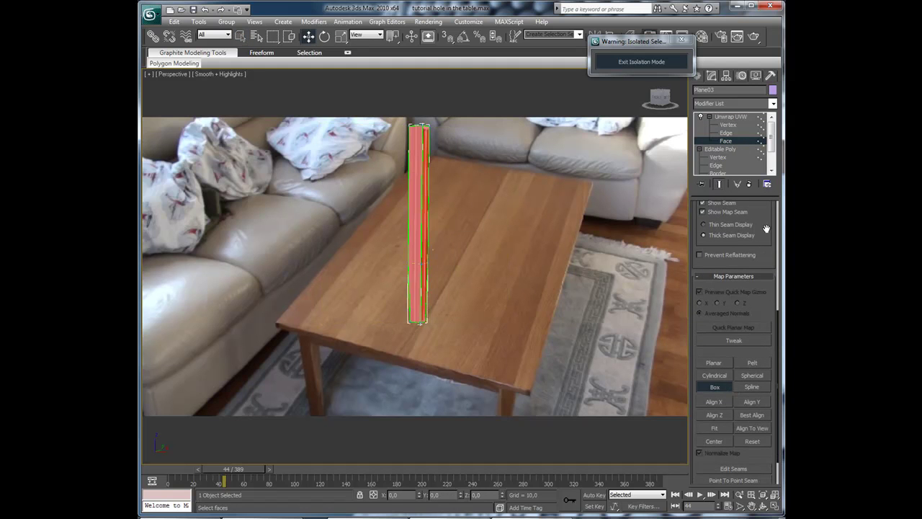
pyautogui.scroll(5, 727, 255)
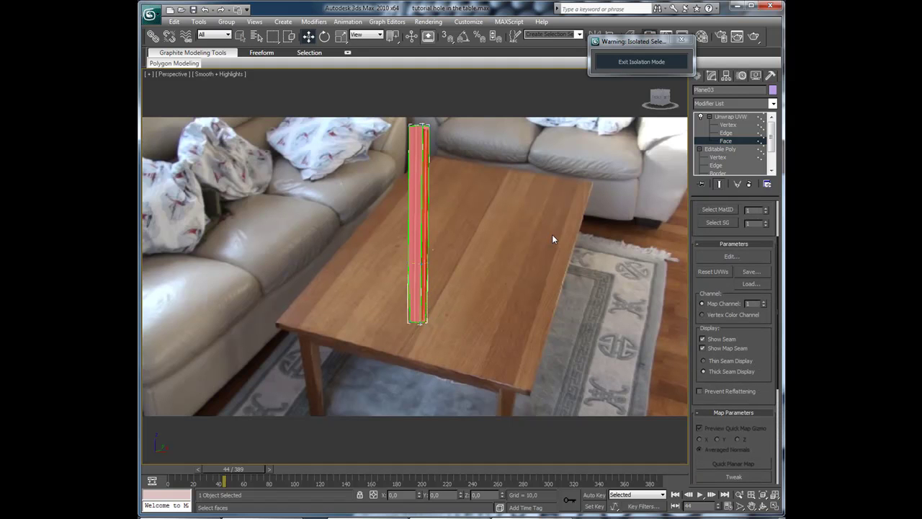
pyautogui.click(730, 256)
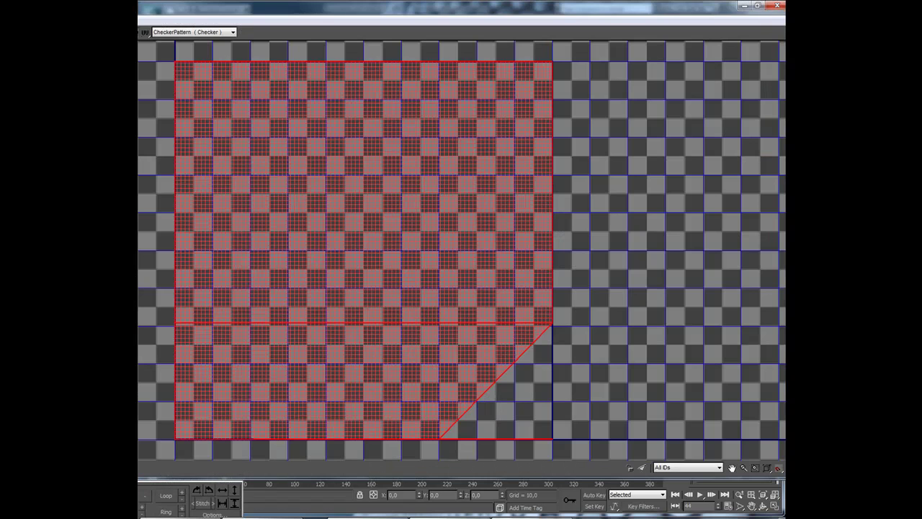
pyautogui.doubleClick(719, 12)
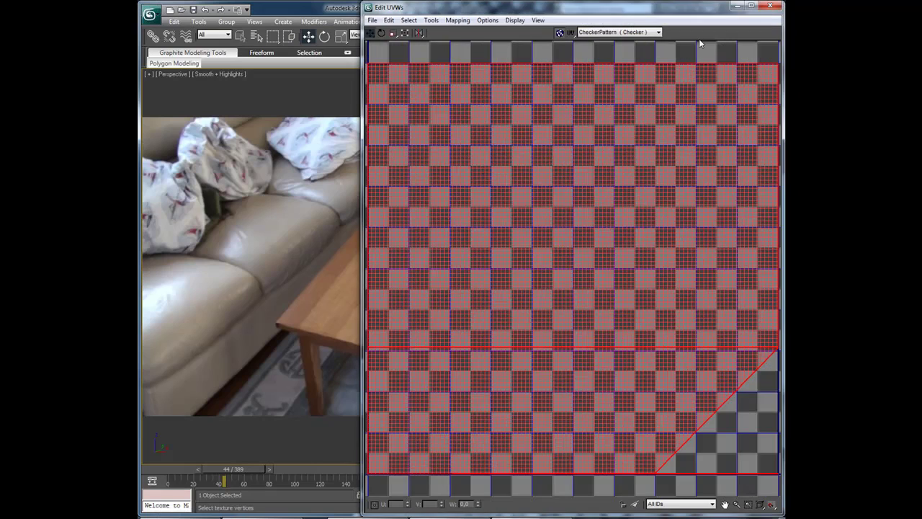
pyautogui.moveTo(606, 514); pyautogui.dragTo(606, 395)
pyautogui.scroll(-2, 716, 303)
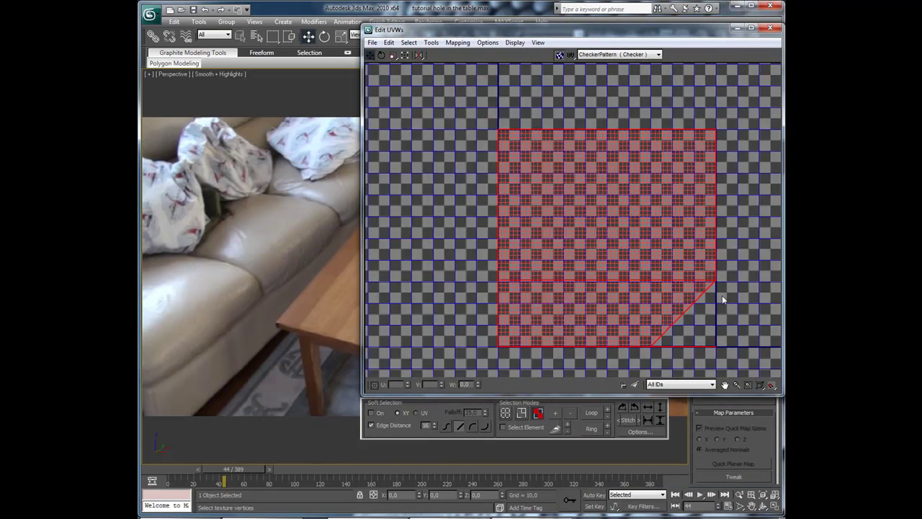
# Step: Unwrap the leg's faces with Unfold Mapping using the default settings
pyautogui.click(461, 43)
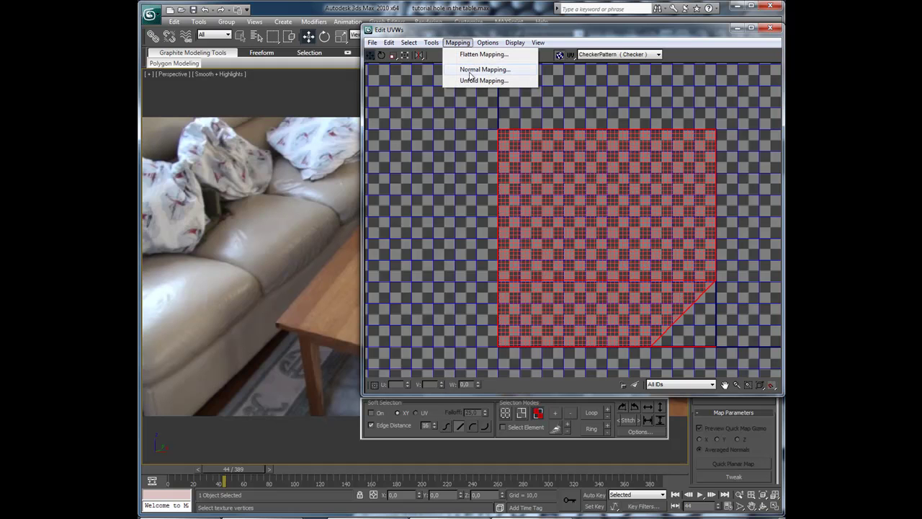
pyautogui.click(470, 79)
pyautogui.click(280, 23)
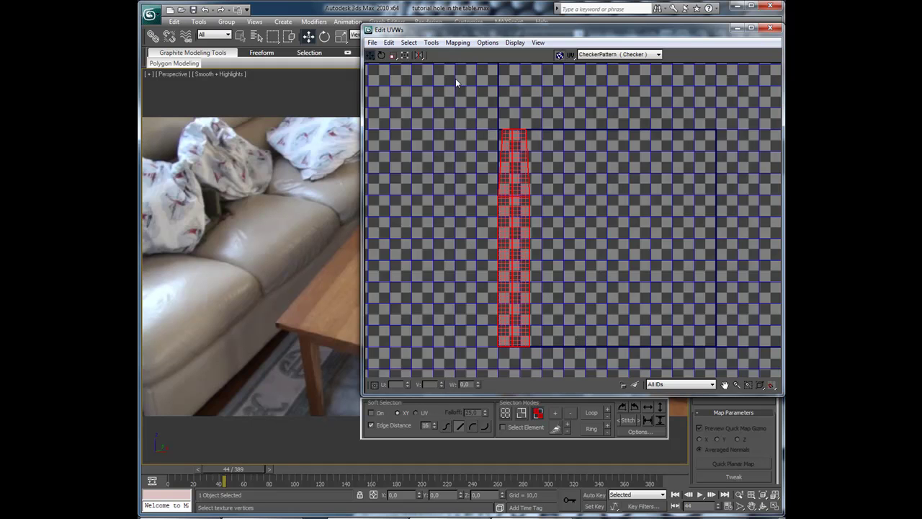
# Step: Rotate the leg's unfolded UVs 180 degrees so that the tapered end points down
pyautogui.click(382, 55)
pyautogui.click(771, 27)
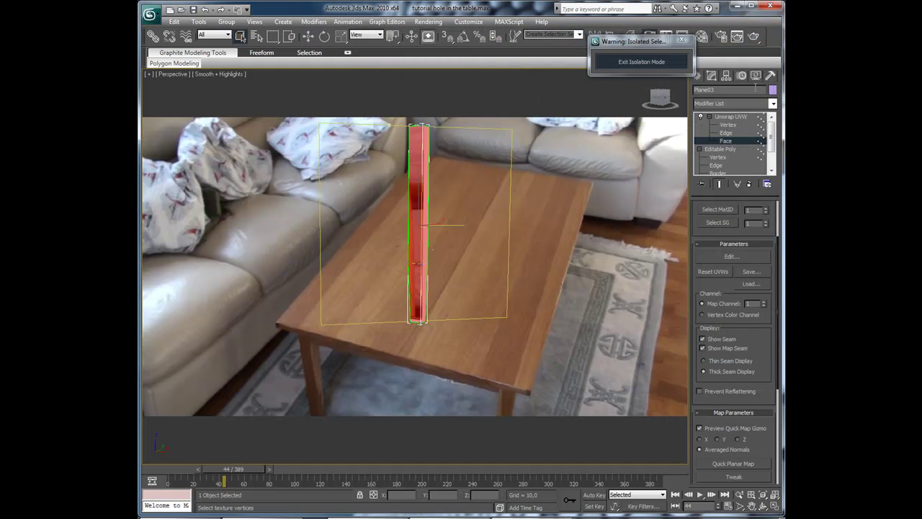
pyautogui.click(725, 142)
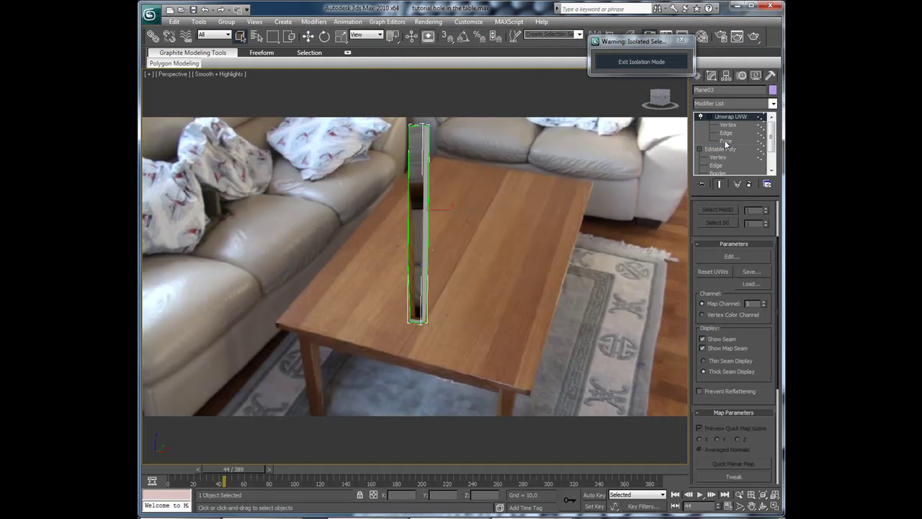
pyautogui.click(725, 142)
pyautogui.click(732, 255)
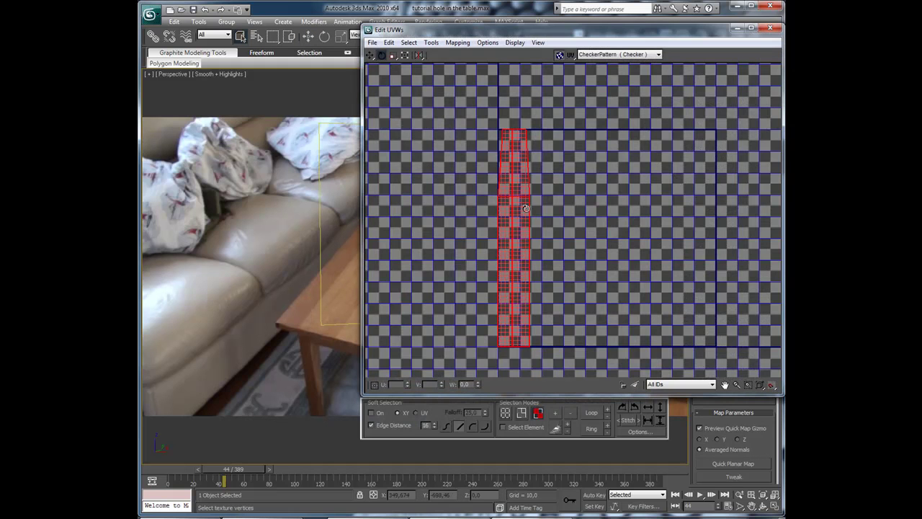
pyautogui.moveTo(526, 210); pyautogui.dragTo(514, 107)
# Step: Scale the leg's UVs down slightly and shift them inwards in the texture square with Freeform Mode, then close the UVW editor
pyautogui.click(370, 55)
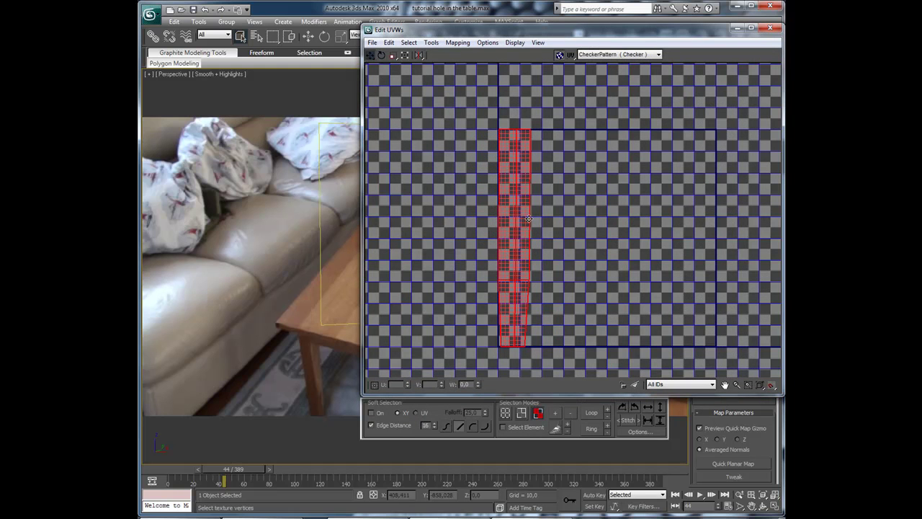
pyautogui.click(405, 55)
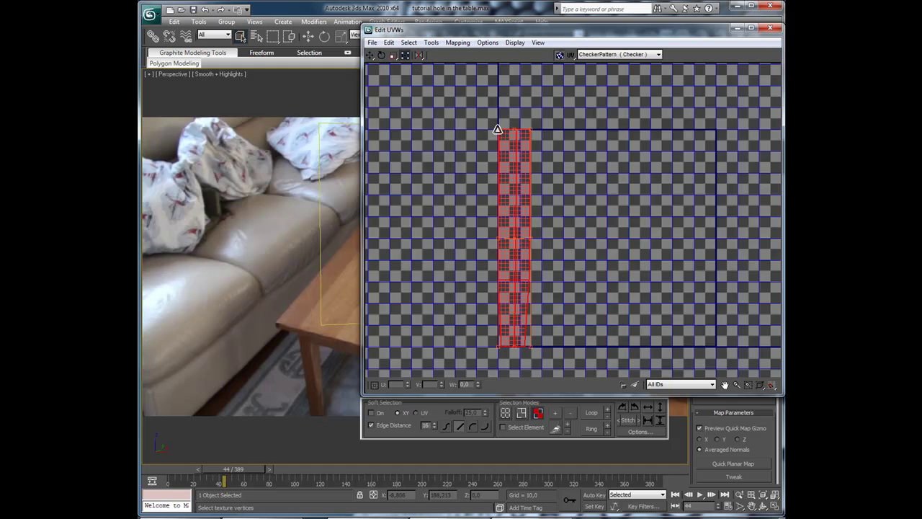
pyautogui.moveTo(497, 129); pyautogui.dragTo(506, 143)
pyautogui.moveTo(517, 181); pyautogui.dragTo(531, 173)
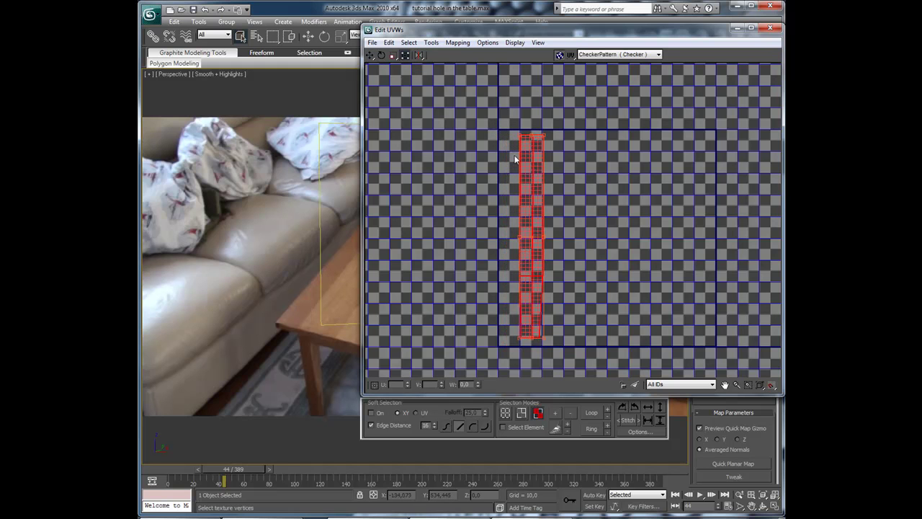
pyautogui.click(369, 56)
pyautogui.click(561, 104)
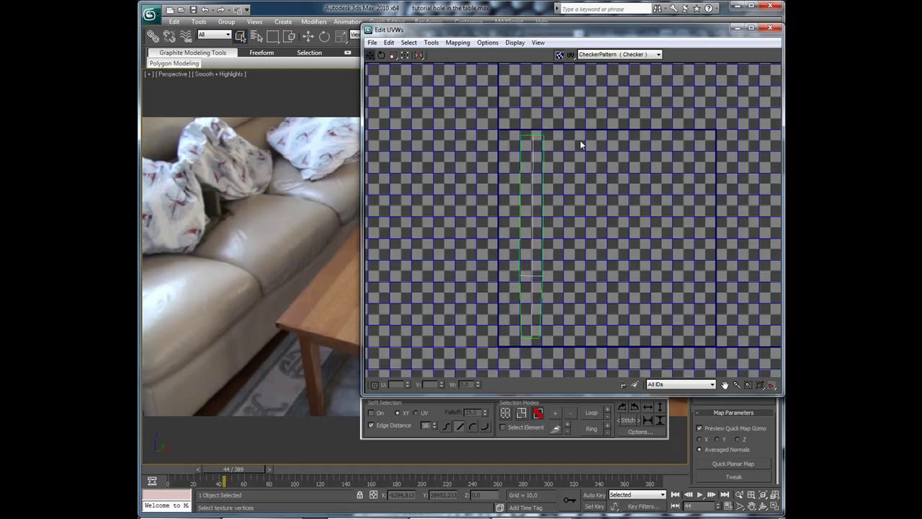
pyautogui.click(771, 28)
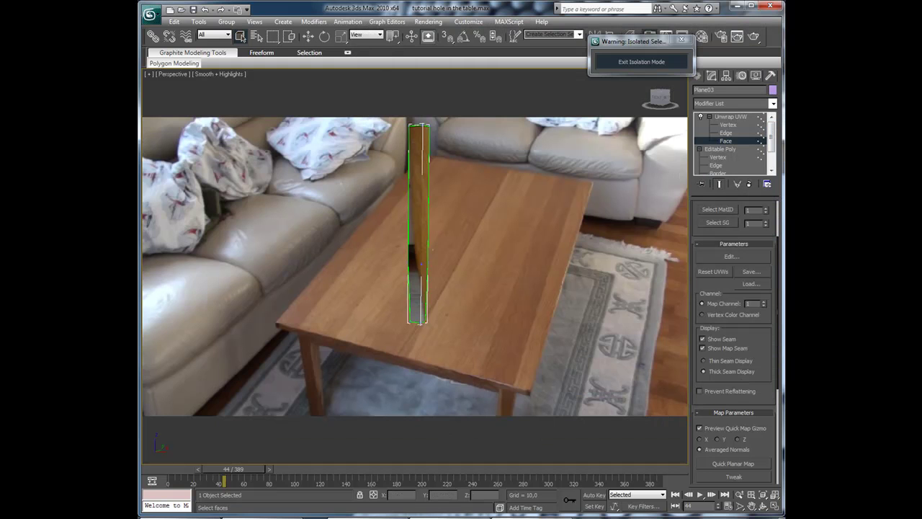
# Step: Reopen the leg's UVW editor and show Table leg.png as its background instead of the checker pattern
pyautogui.click(731, 256)
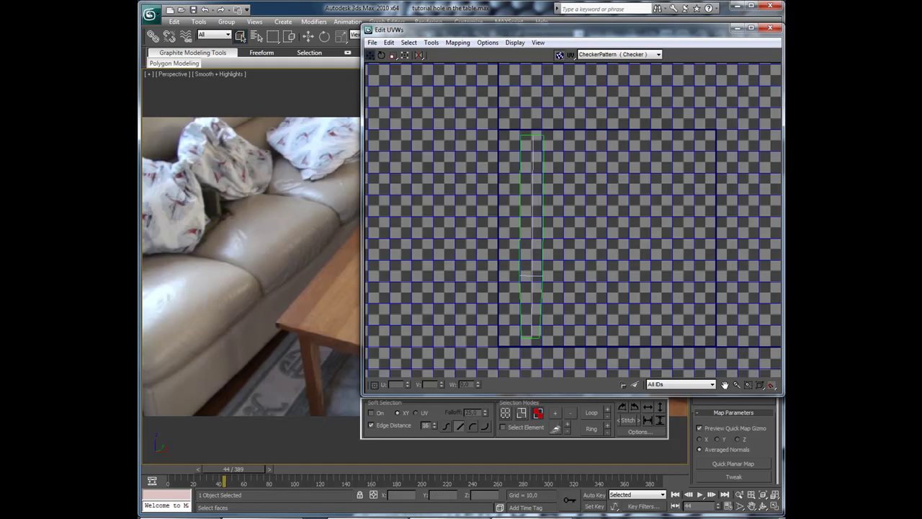
pyautogui.click(368, 518)
pyautogui.moveTo(687, 86); pyautogui.dragTo(305, 146)
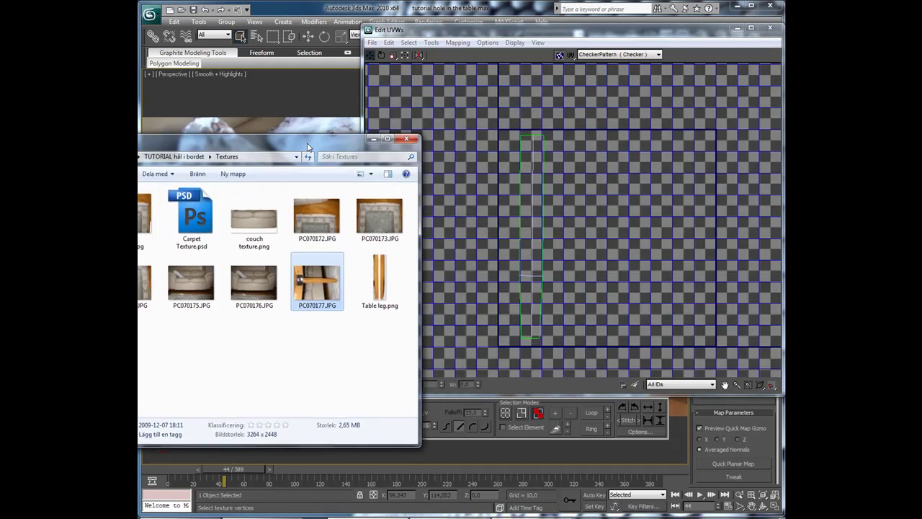
pyautogui.click(619, 54)
pyautogui.click(612, 72)
# Step: Detach the UV faces of the leg's second side and move them over the other leg side in the photo
pyautogui.click(538, 197)
pyautogui.keyDown('ctrl'); pyautogui.click(539, 284); pyautogui.keyUp('ctrl')
pyautogui.rightClick(540, 260)
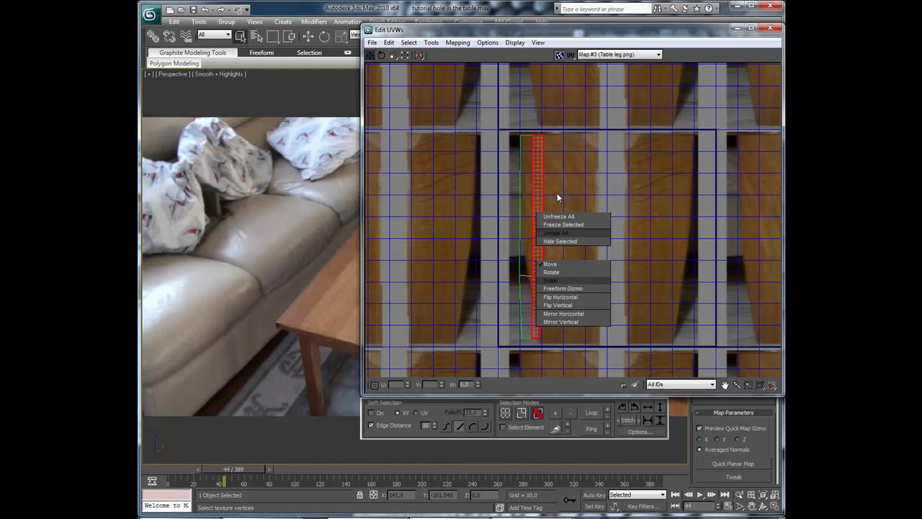
pyautogui.click(632, 296)
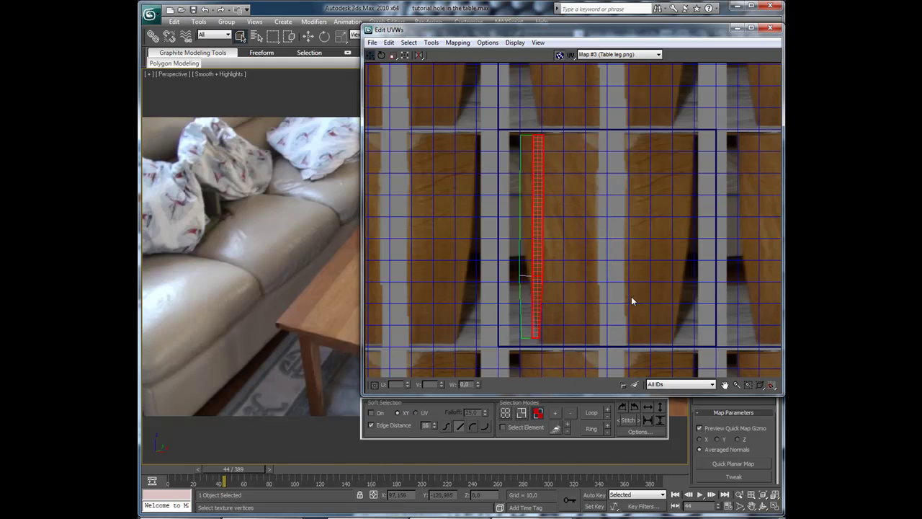
pyautogui.rightClick(542, 248)
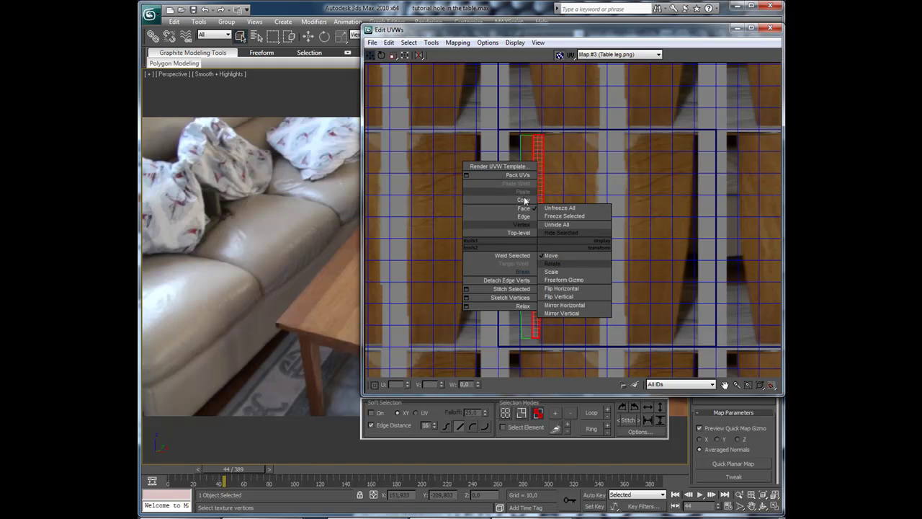
pyautogui.click(525, 276)
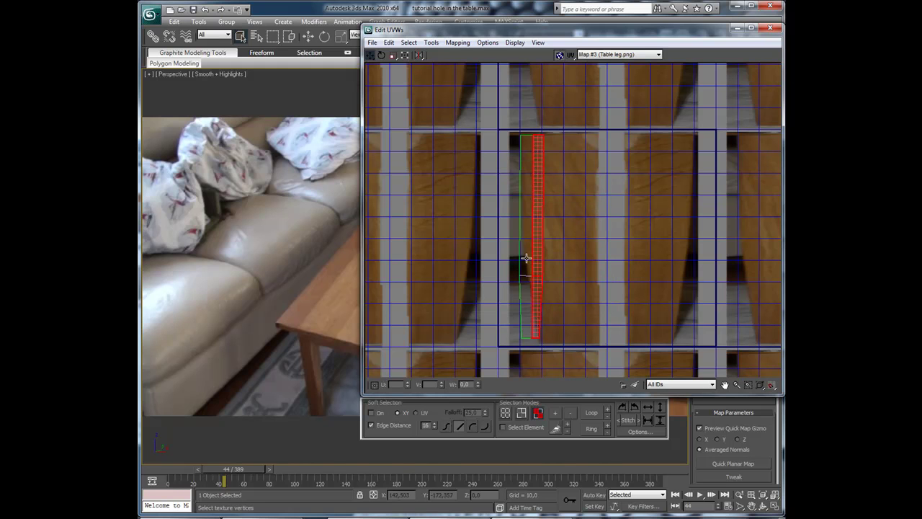
pyautogui.moveTo(538, 249); pyautogui.dragTo(631, 244)
pyautogui.click(649, 233)
# Step: Stretch the detached side's UV faces with Freeform Mode until they cover the right-hand leg side in the photo
pyautogui.click(629, 295)
pyautogui.keyDown('ctrl'); pyautogui.click(631, 196); pyautogui.keyUp('ctrl')
pyautogui.click(405, 56)
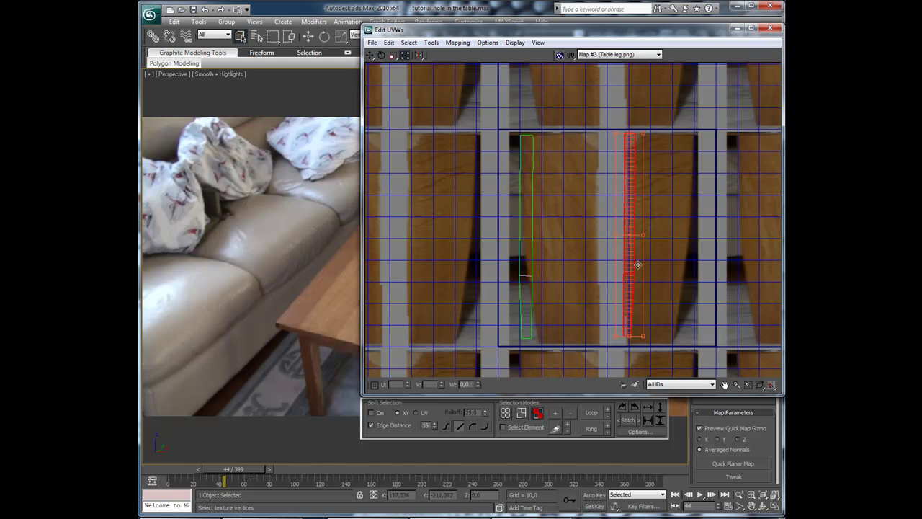
pyautogui.moveTo(642, 336); pyautogui.dragTo(701, 337)
pyautogui.moveTo(504, 29); pyautogui.dragTo(423, 32)
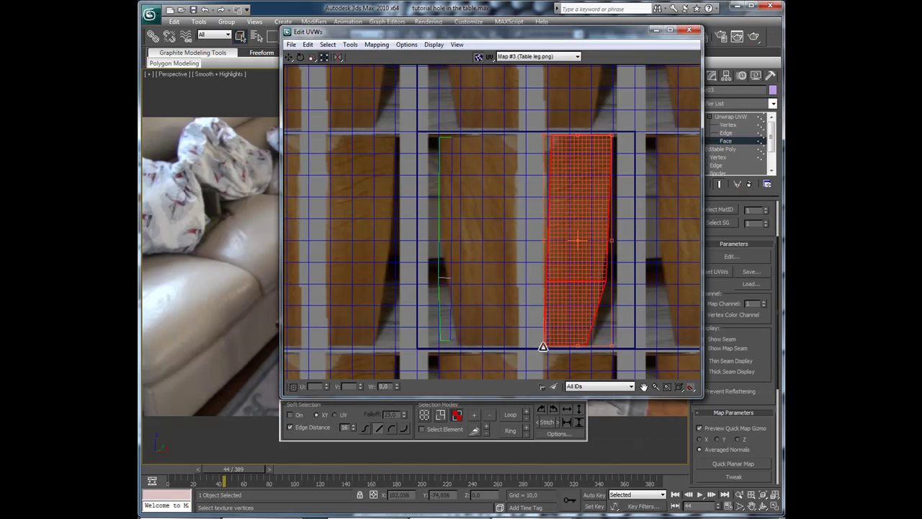
pyautogui.click(543, 342)
# Step: Switch to vertex editing and align the stretched UV side's two top corners with the top of the photographed wood
pyautogui.scroll(4, 552, 144)
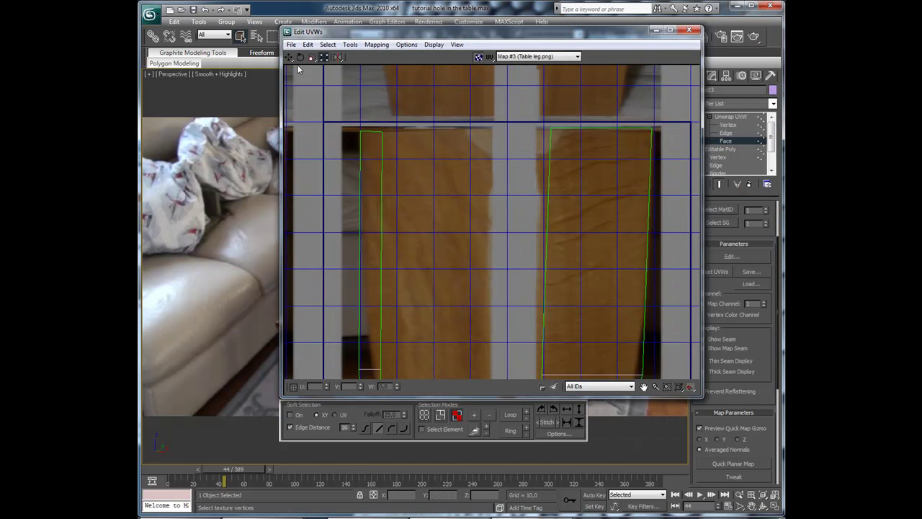
pyautogui.click(287, 58)
pyautogui.click(288, 58)
pyautogui.click(728, 125)
pyautogui.moveTo(536, 116)
pyautogui.mouseDown()
pyautogui.moveTo(566, 134)
pyautogui.moveTo(539, 128)
pyautogui.mouseUp()
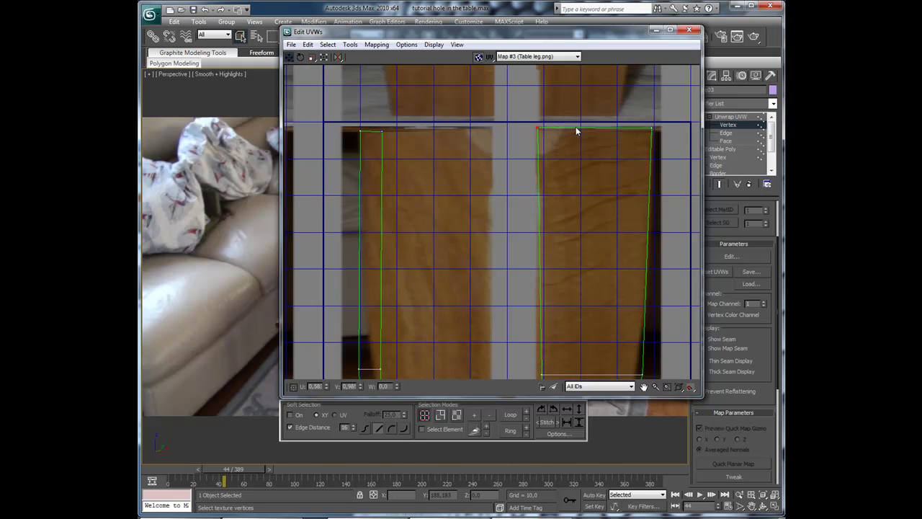
pyautogui.moveTo(651, 129); pyautogui.dragTo(653, 131)
pyautogui.click(608, 134)
# Step: Fit the stretched side's middle and bottom UV vertices to the tapered outline of the leg in the photo
pyautogui.scroll(4, 663, 241)
pyautogui.moveTo(587, 228); pyautogui.dragTo(579, 201)
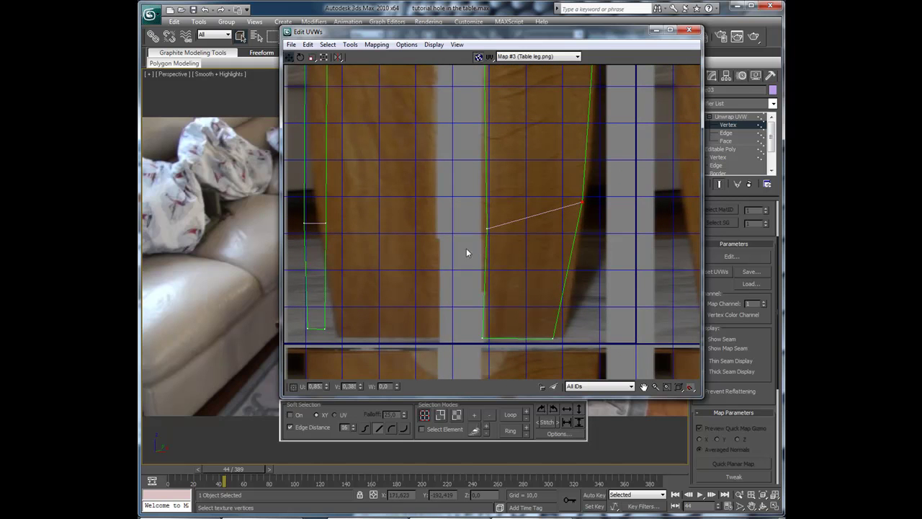
pyautogui.moveTo(487, 231); pyautogui.dragTo(482, 228)
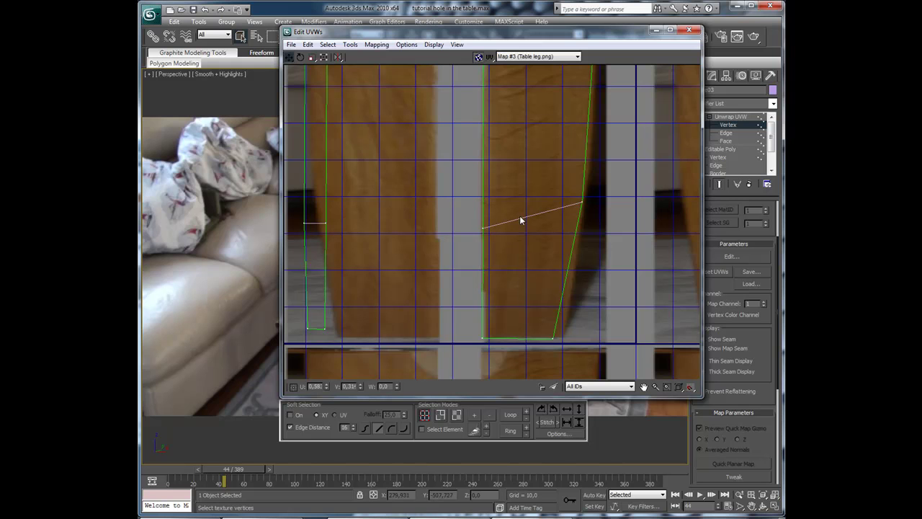
pyautogui.moveTo(459, 318); pyautogui.dragTo(474, 206, button='middle')
pyautogui.scroll(-2, 519, 257)
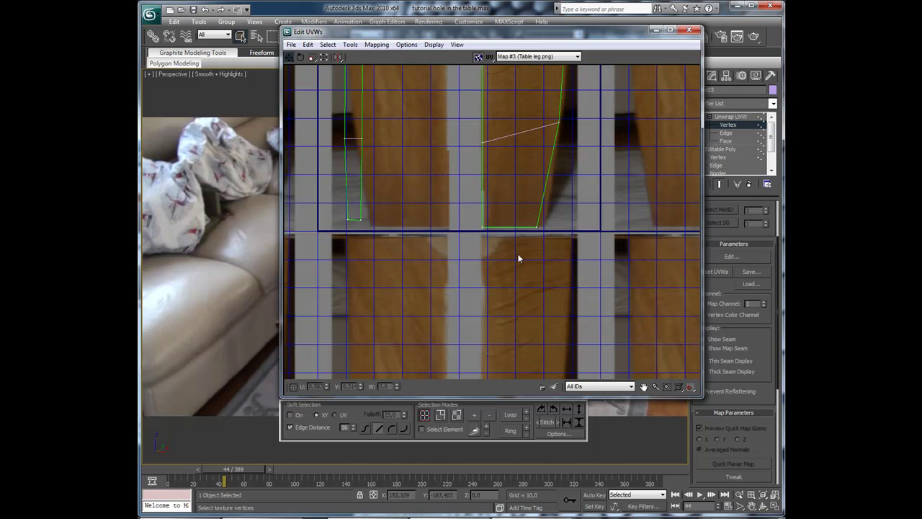
pyautogui.click(484, 225)
pyautogui.moveTo(484, 226); pyautogui.dragTo(540, 224)
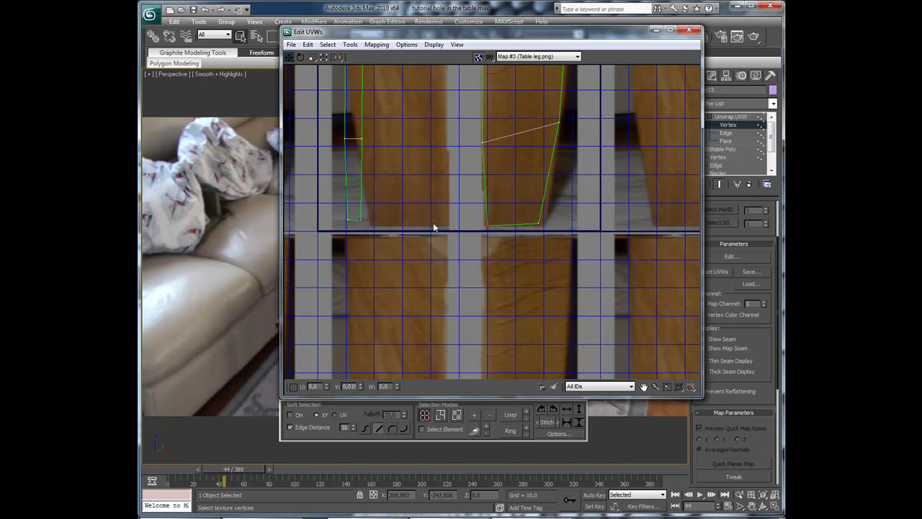
# Step: Move the narrow UV side's bottom and middle vertices onto the tapered edges of the left-hand leg side in the photo
pyautogui.moveTo(415, 202); pyautogui.dragTo(518, 245, button='middle')
pyautogui.scroll(1, 506, 243)
pyautogui.scroll(-4, 505, 244)
pyautogui.moveTo(518, 204); pyautogui.dragTo(524, 208, button='middle')
pyautogui.scroll(2, 524, 208)
pyautogui.moveTo(458, 300); pyautogui.dragTo(535, 310)
pyautogui.click(483, 317)
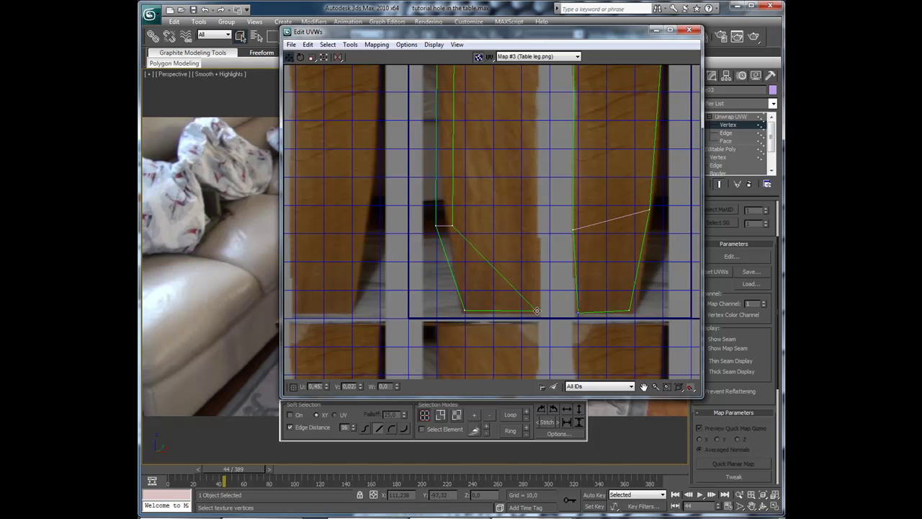
pyautogui.moveTo(450, 225); pyautogui.dragTo(529, 225)
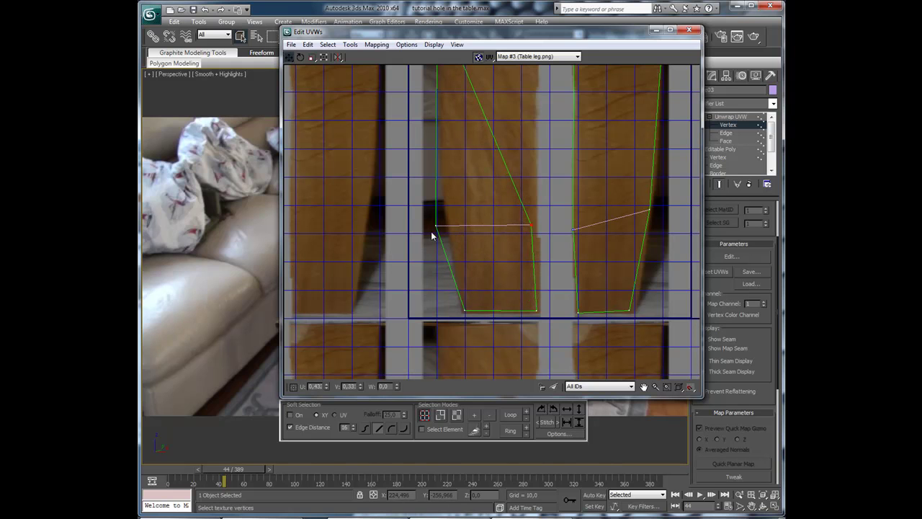
pyautogui.moveTo(435, 227); pyautogui.dragTo(450, 225)
# Step: Align the left-hand UV side's top corners with the photographed wood and close the UVW editor
pyautogui.moveTo(494, 158); pyautogui.dragTo(469, 273, button='middle')
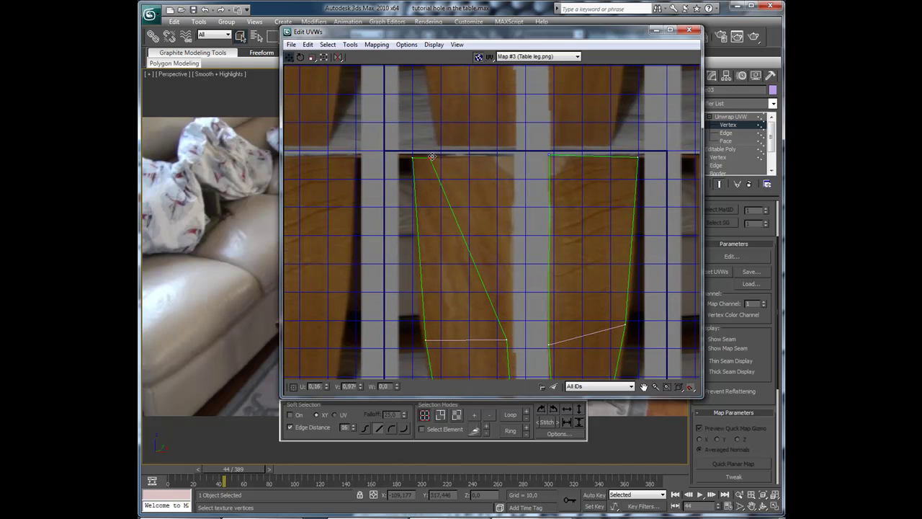
pyautogui.moveTo(431, 158); pyautogui.dragTo(509, 158)
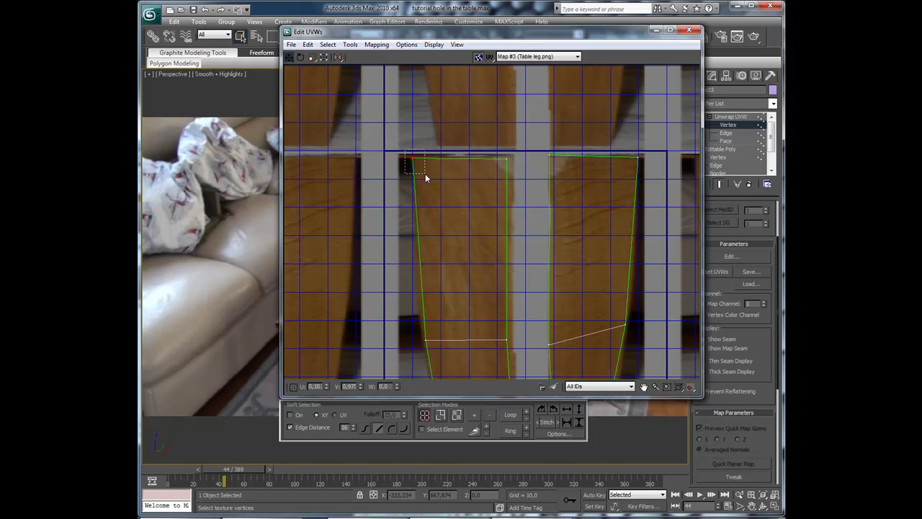
pyautogui.moveTo(413, 159); pyautogui.dragTo(418, 159)
pyautogui.click(689, 30)
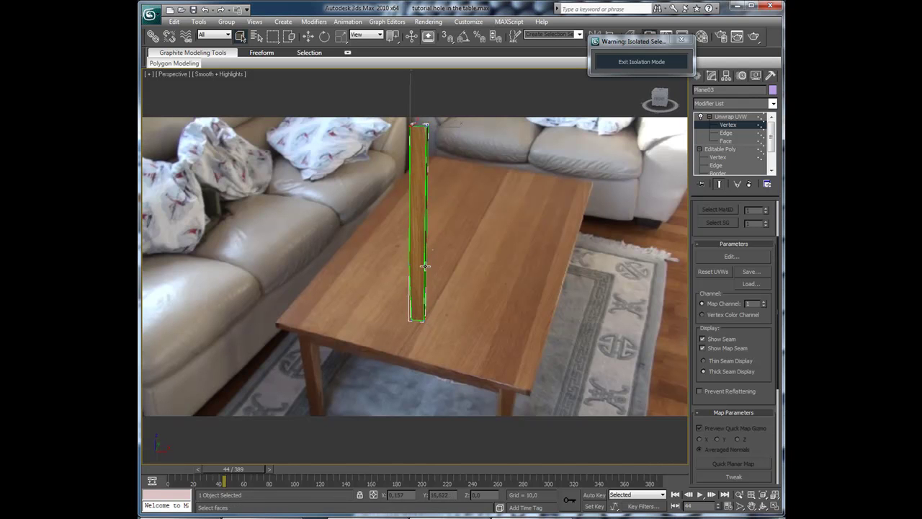
# Step: Check the textured leg from several sides and exit isolation mode
pyautogui.scroll(5, 425, 264)
pyautogui.moveTo(425, 264); pyautogui.dragTo(416, 329, button='middle')
pyautogui.moveTo(411, 241); pyautogui.dragTo(375, 389, button='middle')
pyautogui.moveTo(422, 303); pyautogui.dragTo(442, 303, button='middle')
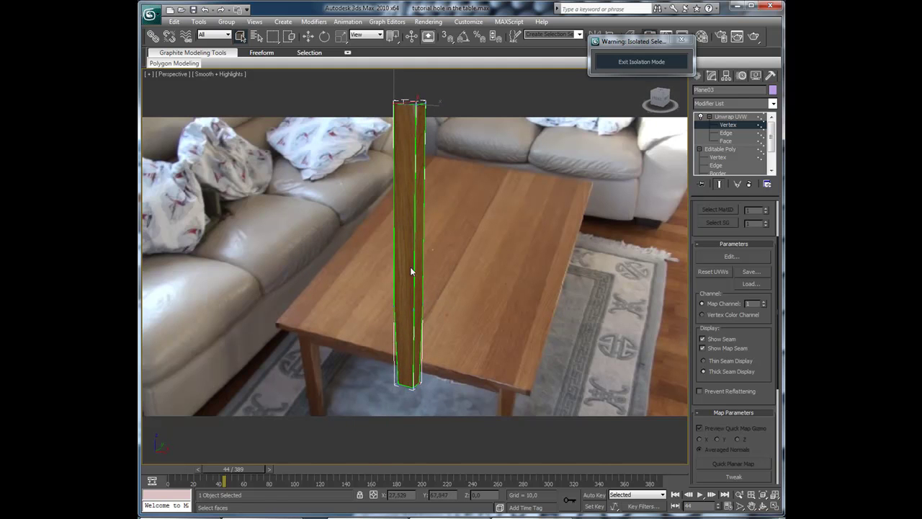
pyautogui.click(648, 65)
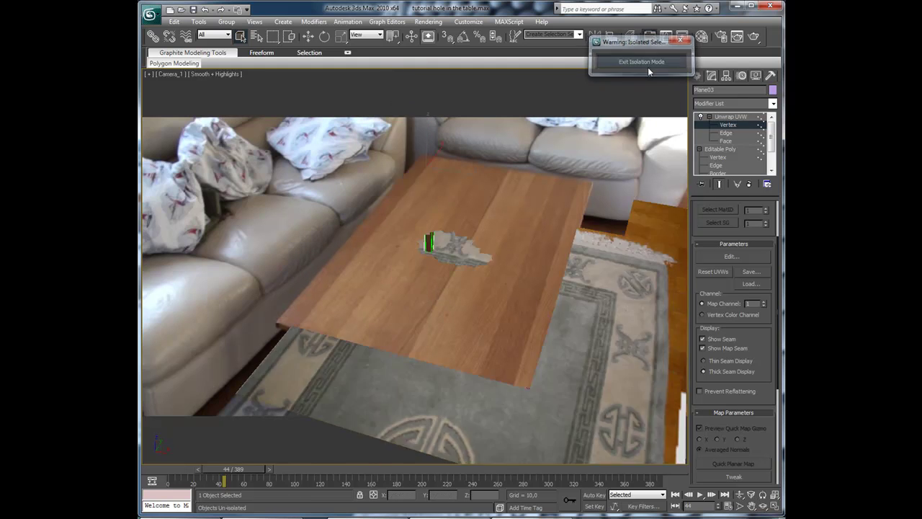
# Step: Copy the couch material's diffuse map, couch texture.png, into its Opacity slot using the Copy method
pyautogui.press('p')
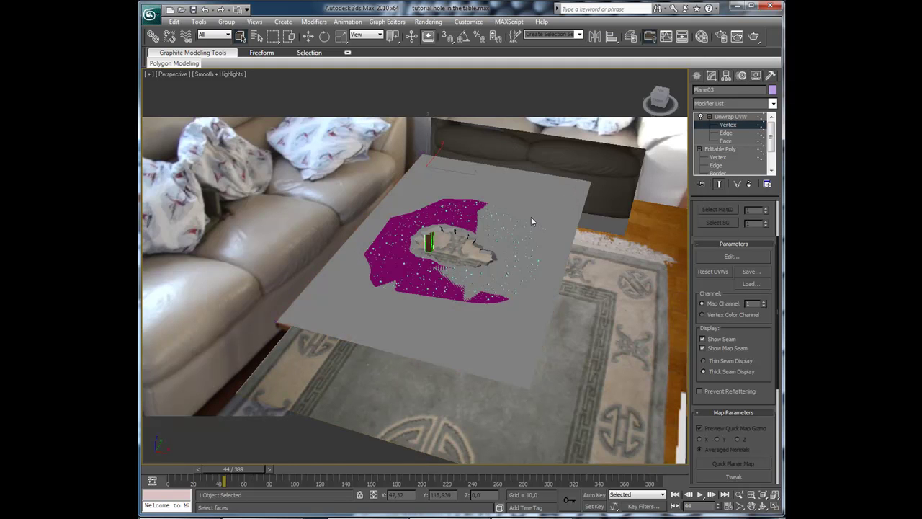
pyautogui.keyDown('alt'); pyautogui.moveTo(531, 216); pyautogui.dragTo(590, 443, button='middle'); pyautogui.keyUp('alt')
pyautogui.keyDown('alt'); pyautogui.moveTo(495, 260); pyautogui.dragTo(485, 261, button='middle'); pyautogui.keyUp('alt')
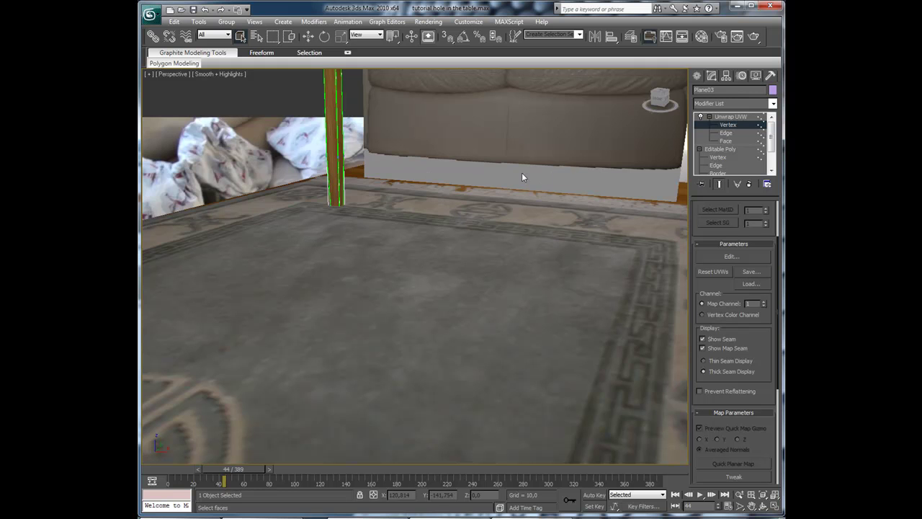
pyautogui.press('m')
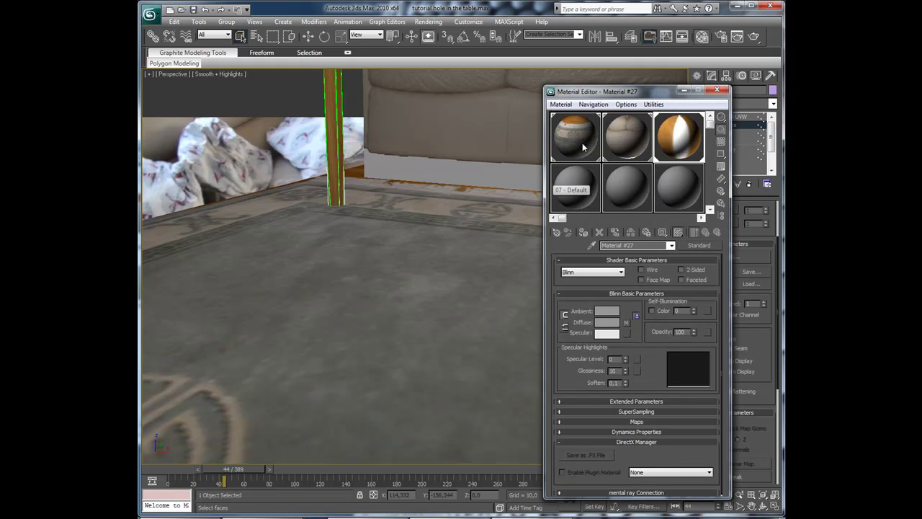
pyautogui.moveTo(605, 91); pyautogui.dragTo(206, 61)
pyautogui.click(231, 98)
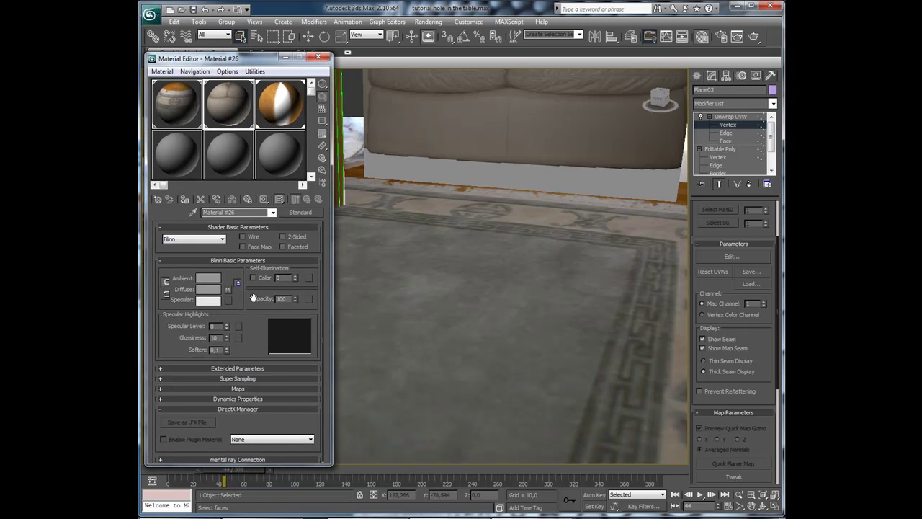
pyautogui.click(238, 390)
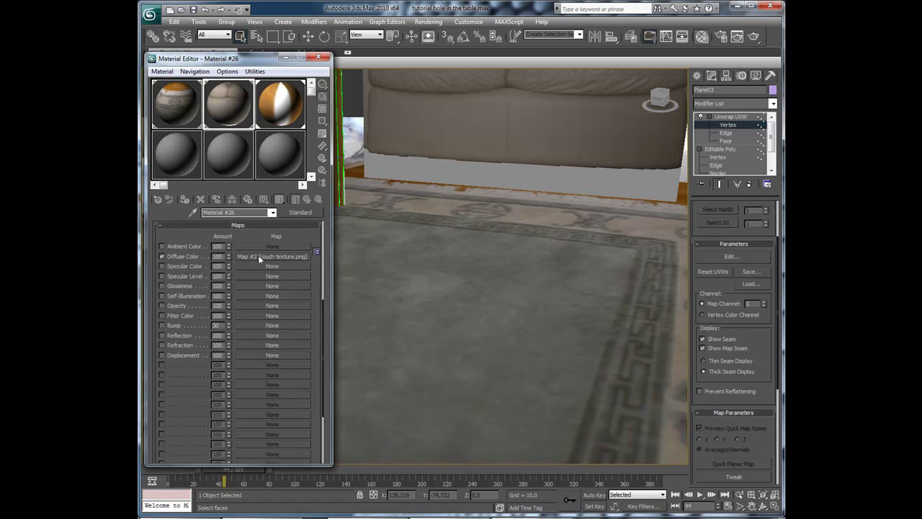
pyautogui.moveTo(260, 253); pyautogui.dragTo(260, 261)
pyautogui.moveTo(247, 305); pyautogui.dragTo(248, 303)
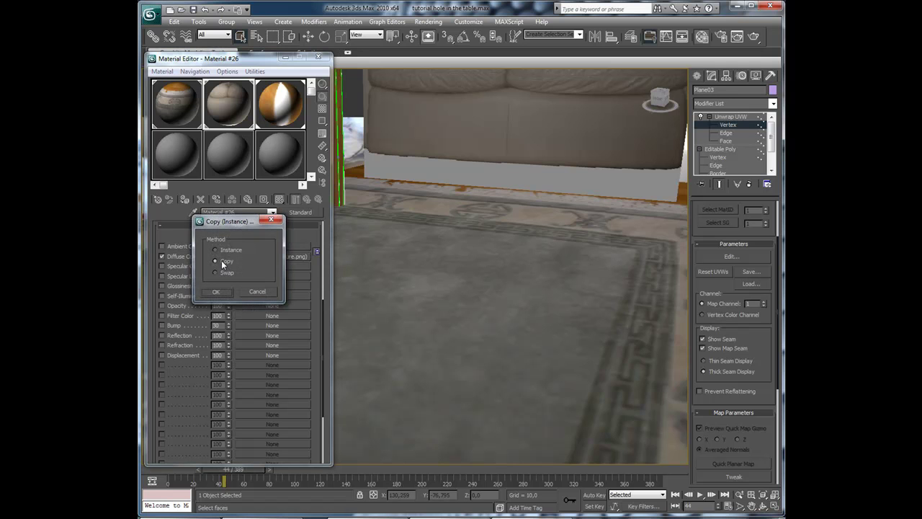
pyautogui.click(219, 292)
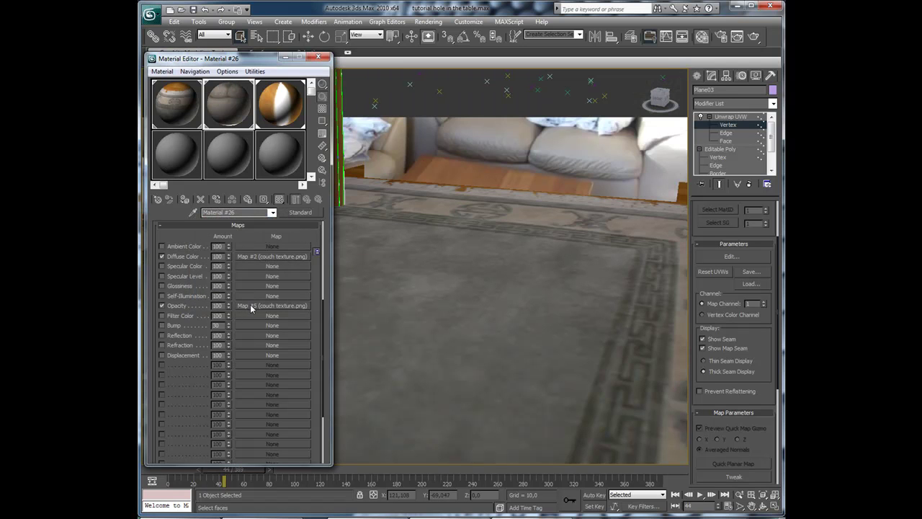
# Step: Set the couch opacity map's Mono Channel Output to Alpha and close the Material Editor
pyautogui.click(251, 306)
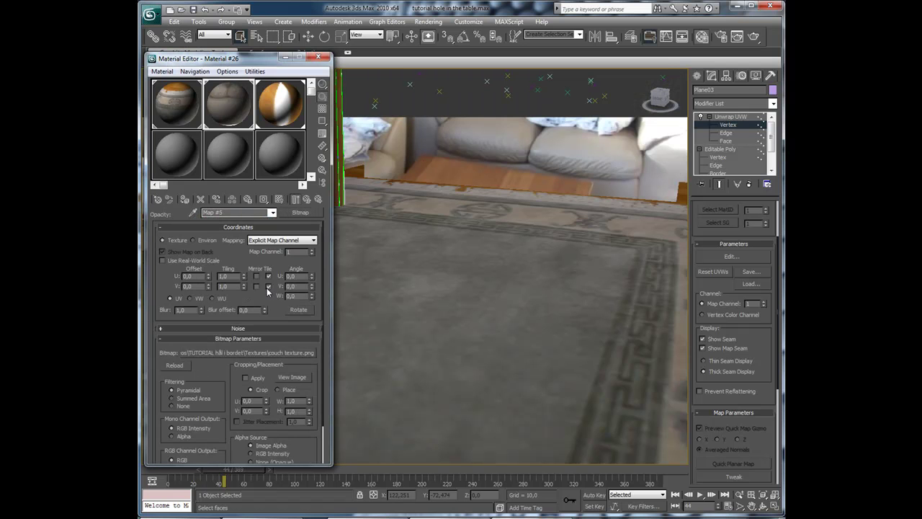
pyautogui.scroll(-3, 273, 299)
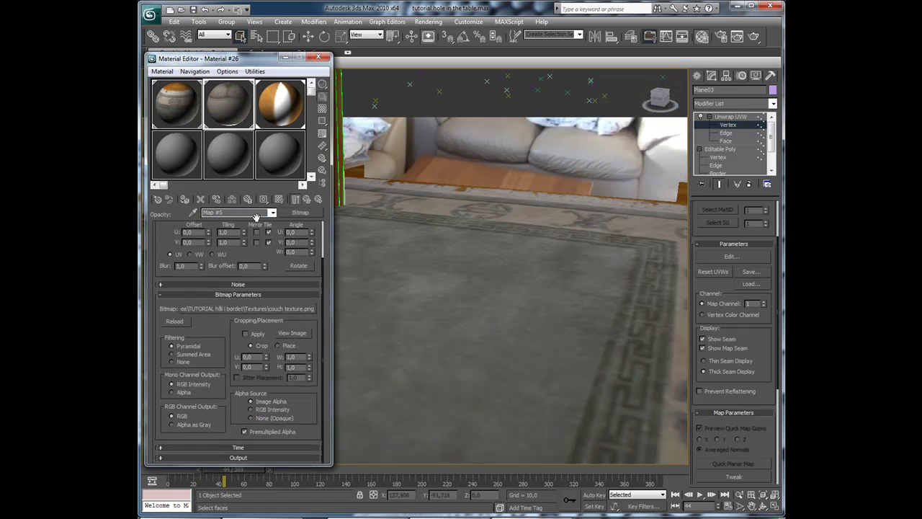
pyautogui.click(177, 394)
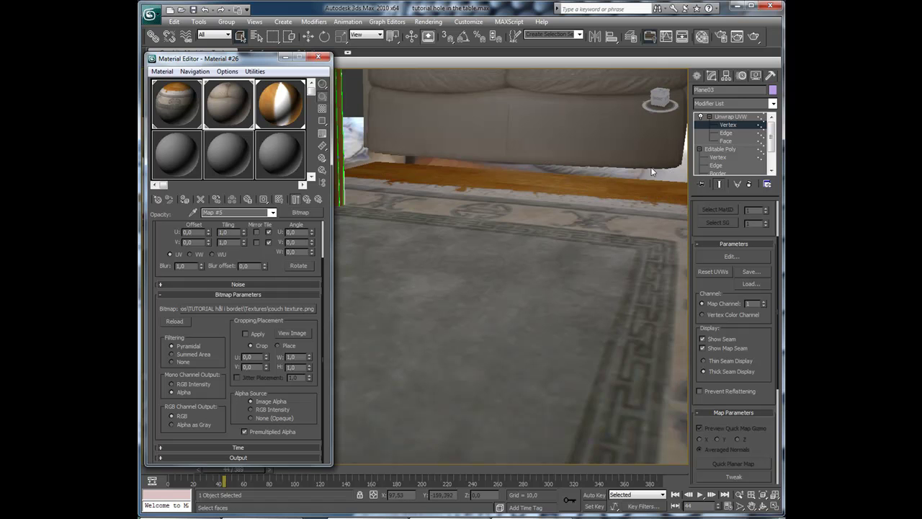
pyautogui.click(317, 57)
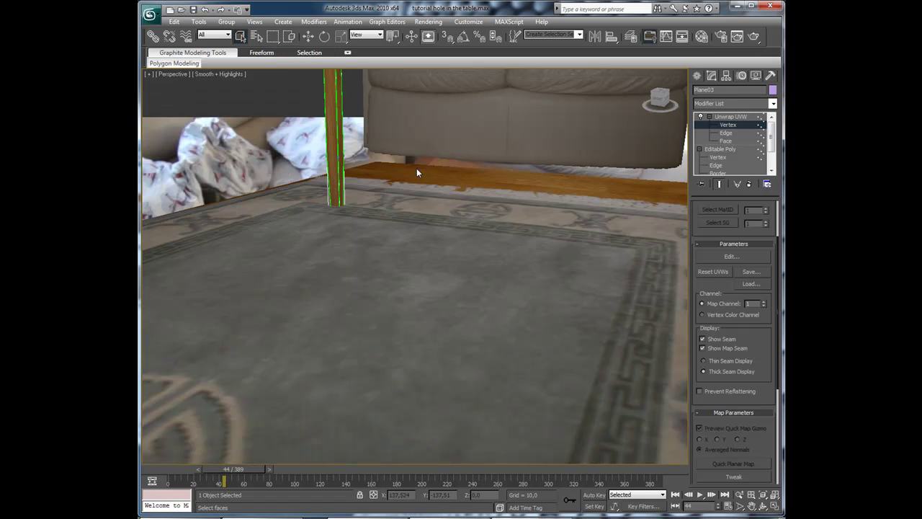
# Step: Frame the table leg in the perspective view and return from vertex level to the top level of Unwrap UVW
pyautogui.moveTo(364, 164); pyautogui.dragTo(357, 367, button='middle')
pyautogui.scroll(-3, 379, 404)
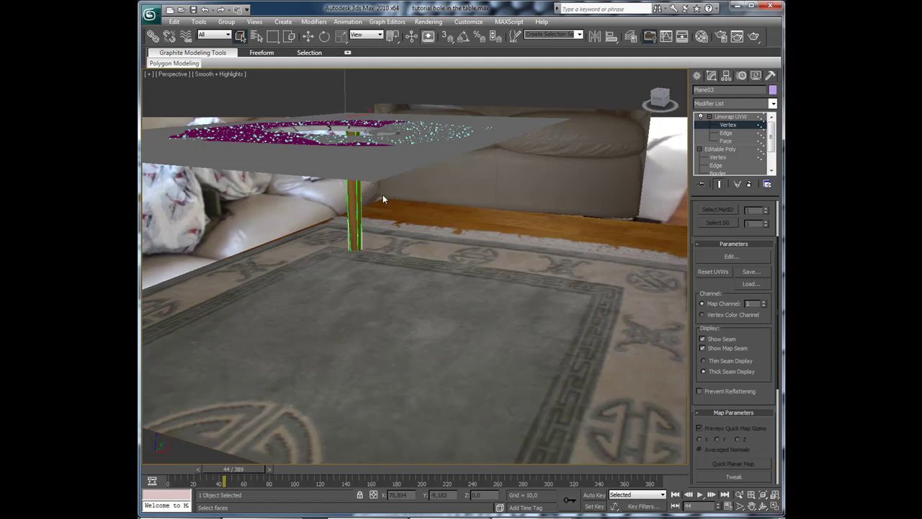
pyautogui.press('z')
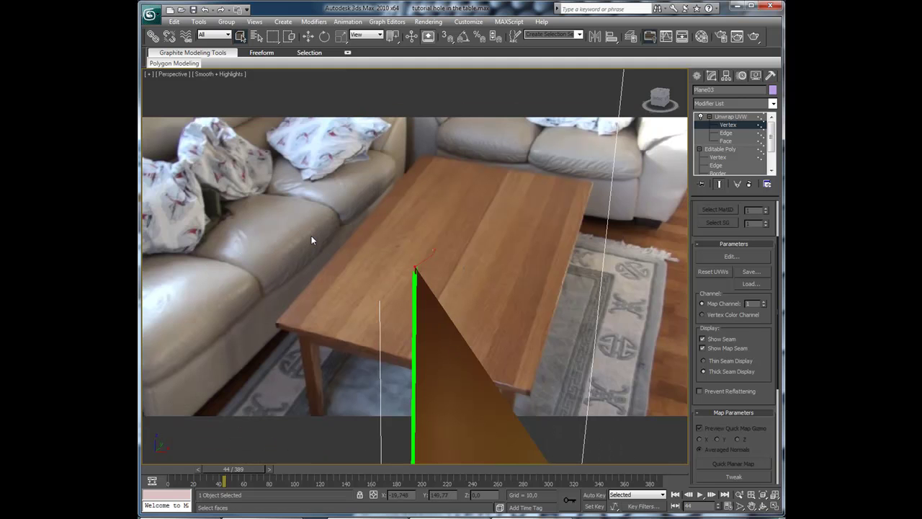
pyautogui.click(733, 117)
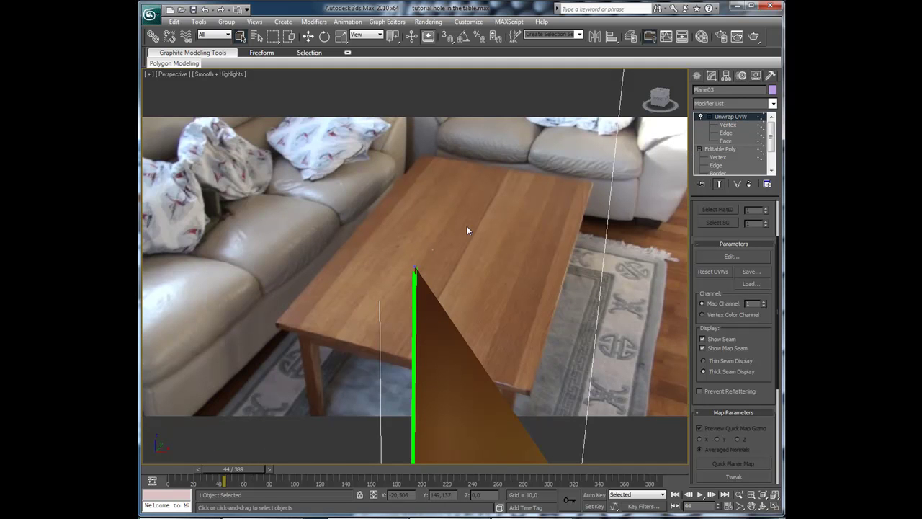
# Step: Restore the earlier perspective view showing the whole table and select the broken tabletop mesh
pyautogui.hotkey('shift', 'z')
pyautogui.hotkey('shift', 'z')
pyautogui.hotkey('shift', 'z')
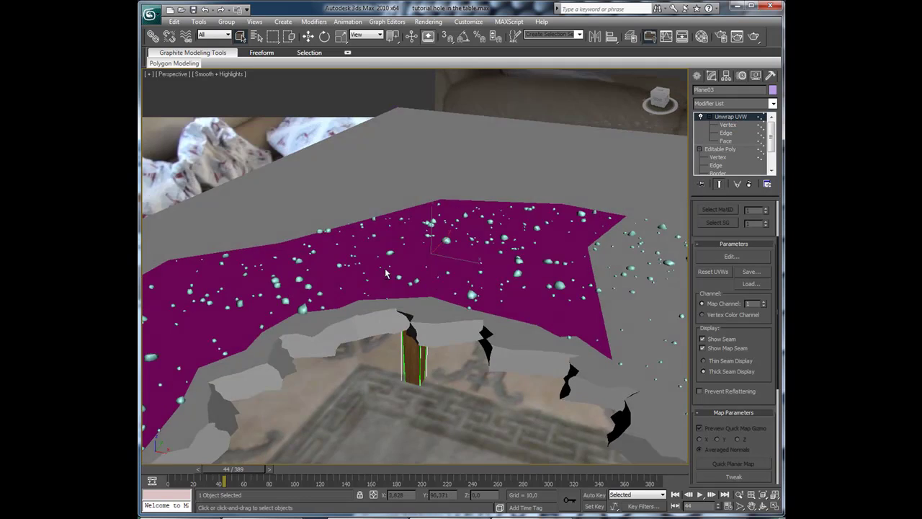
pyautogui.moveTo(385, 268); pyautogui.dragTo(341, 220, button='middle')
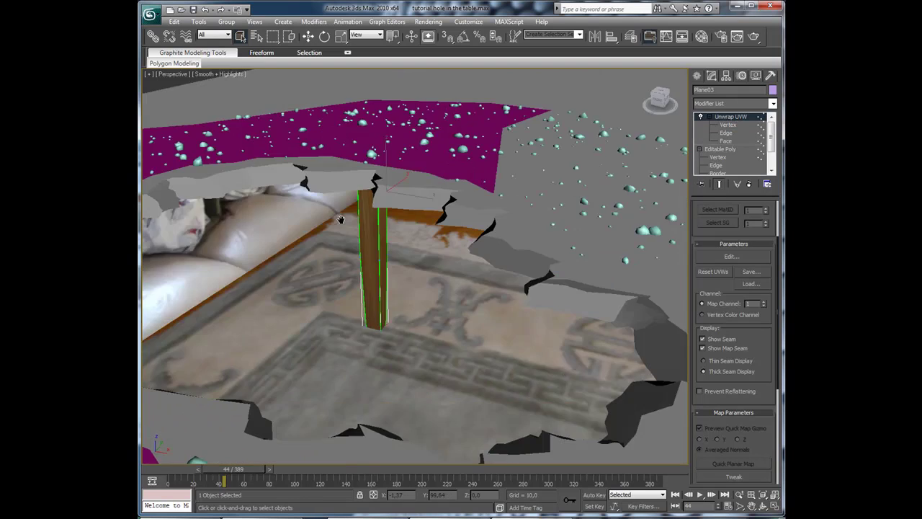
pyautogui.hotkey('shift', 'z')
pyautogui.hotkey('shift', 'z')
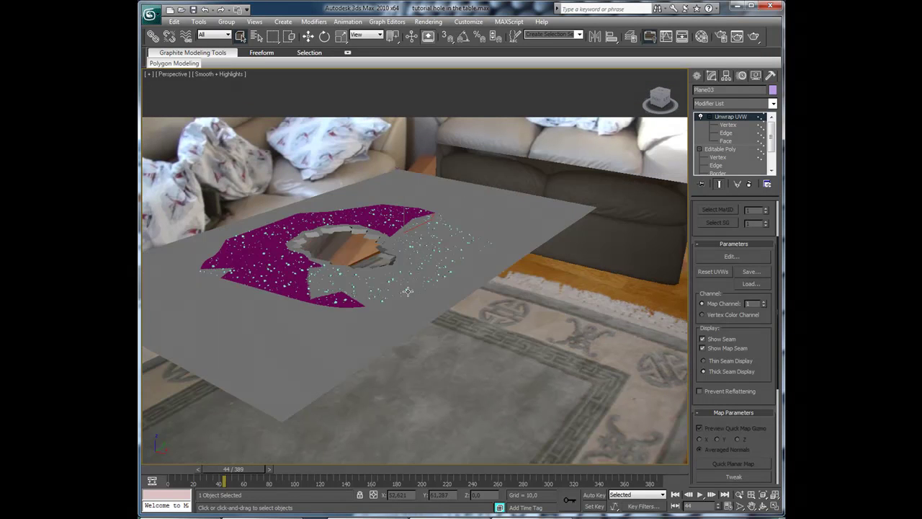
pyautogui.hotkey('shift', 'z')
pyautogui.hotkey('shift', 'z')
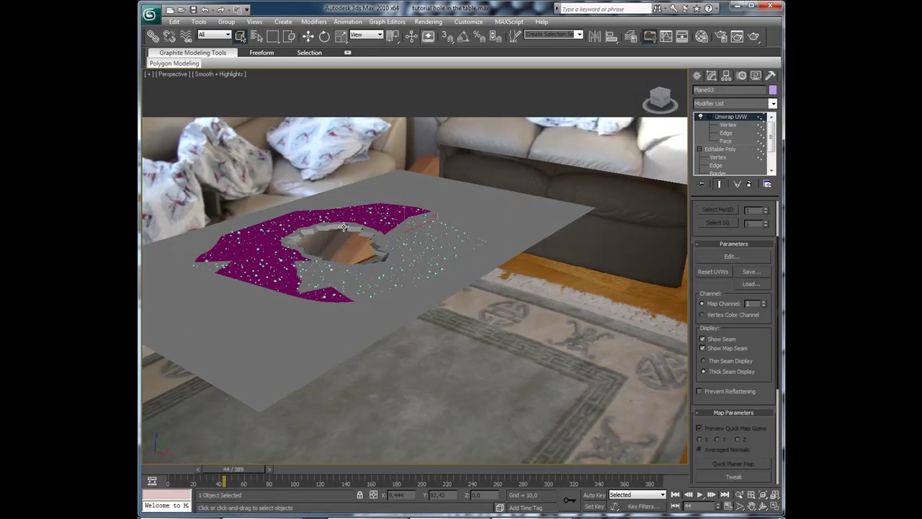
pyautogui.hotkey('shift', 'z')
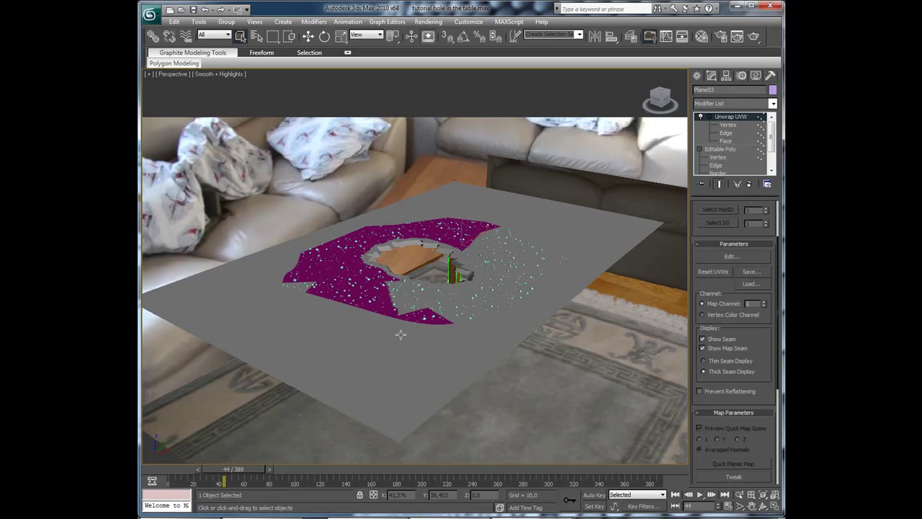
pyautogui.click(397, 348)
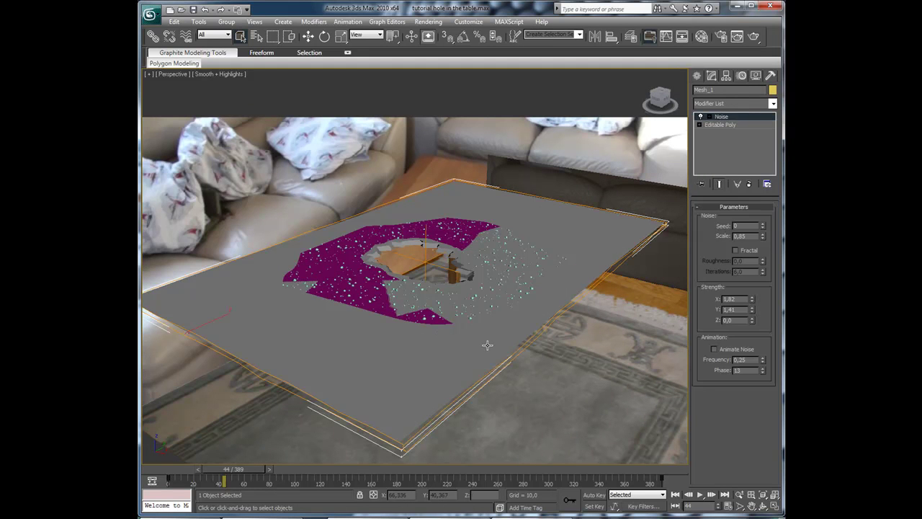
# Step: Turn the 07 - Default material into a Multi/Sub-Object material for the tabletop, keeping the old material as a sub-material
pyautogui.press('m')
pyautogui.click(202, 152)
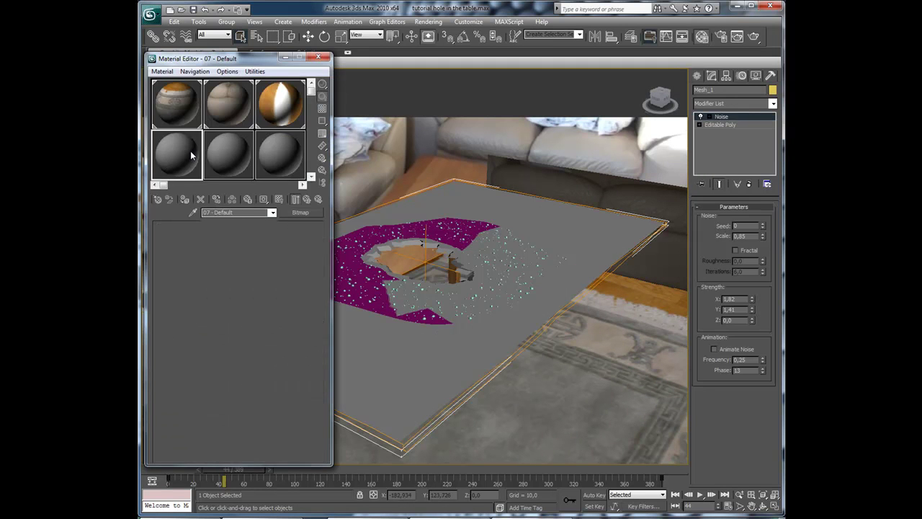
pyautogui.click(304, 211)
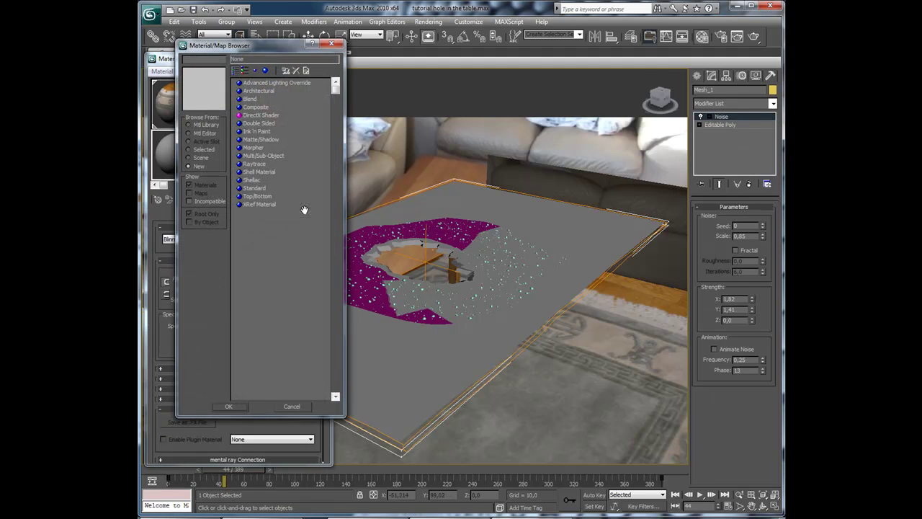
pyautogui.click(263, 156)
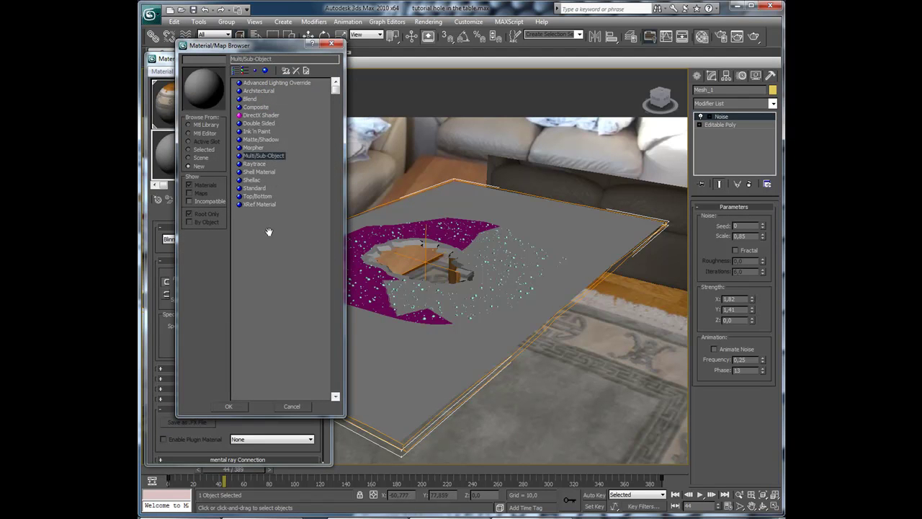
pyautogui.click(229, 407)
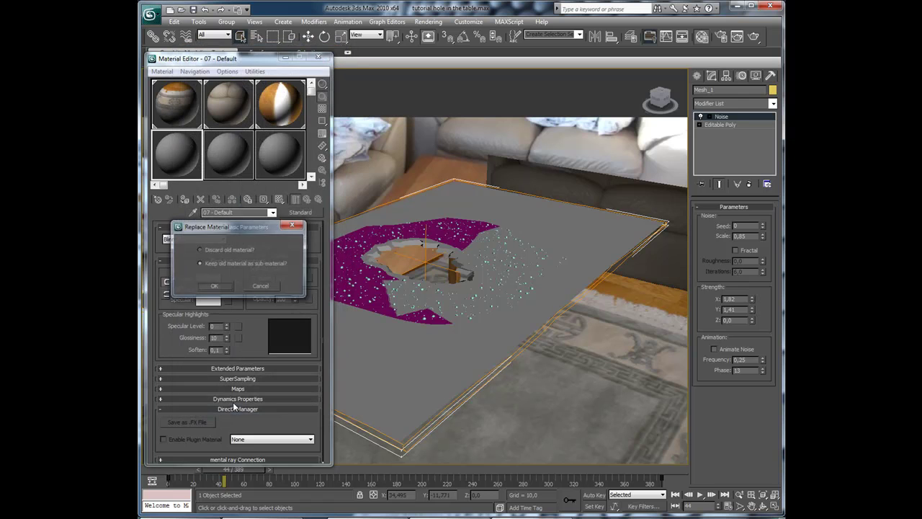
pyautogui.click(214, 286)
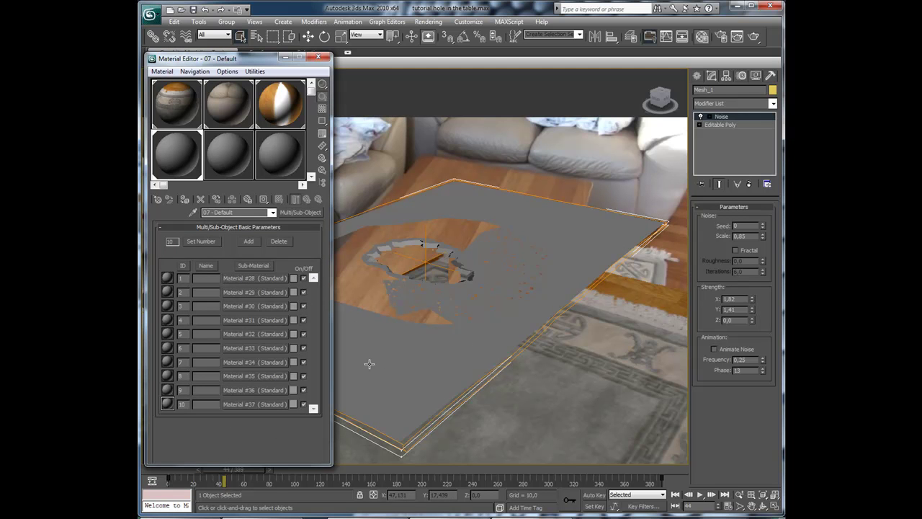
# Step: Move the Material Editor off the tabletop and change the 08 - Default material's type to Matte/Shadow
pyautogui.moveTo(255, 65); pyautogui.dragTo(688, 34)
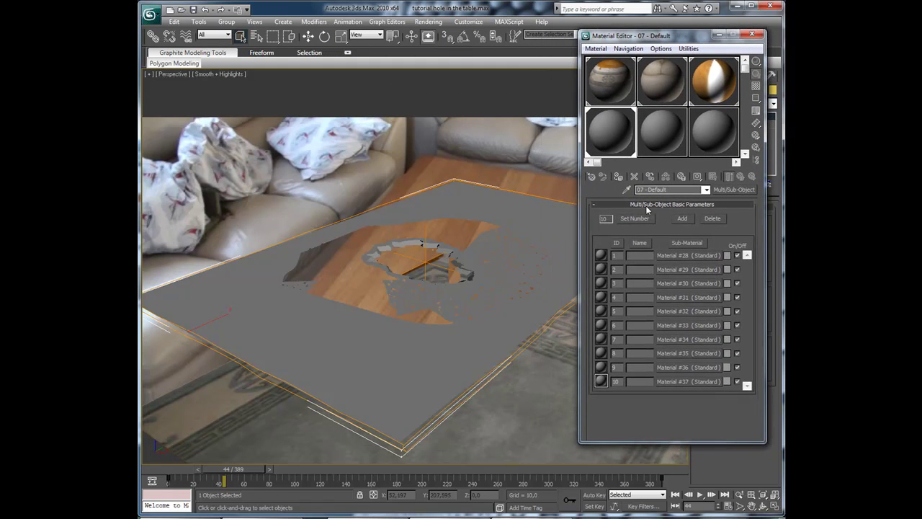
pyautogui.click(673, 142)
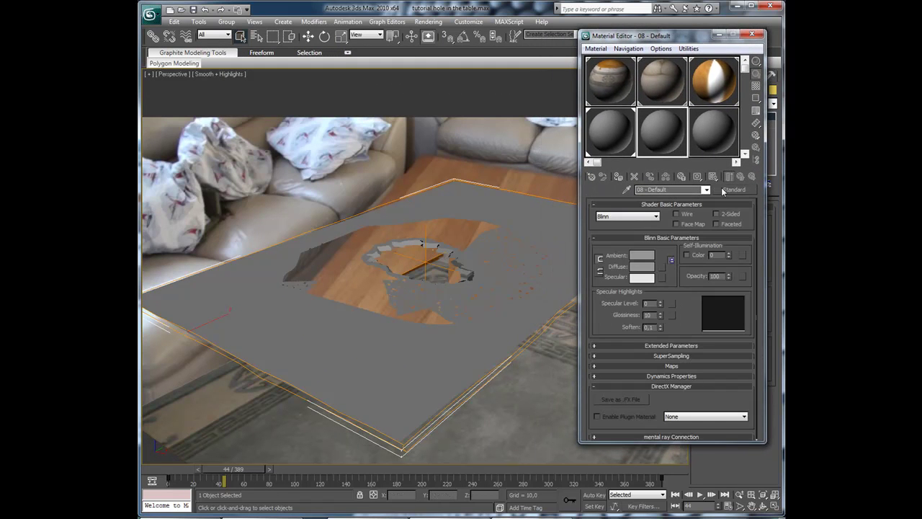
pyautogui.click(733, 189)
pyautogui.click(266, 142)
pyautogui.click(242, 407)
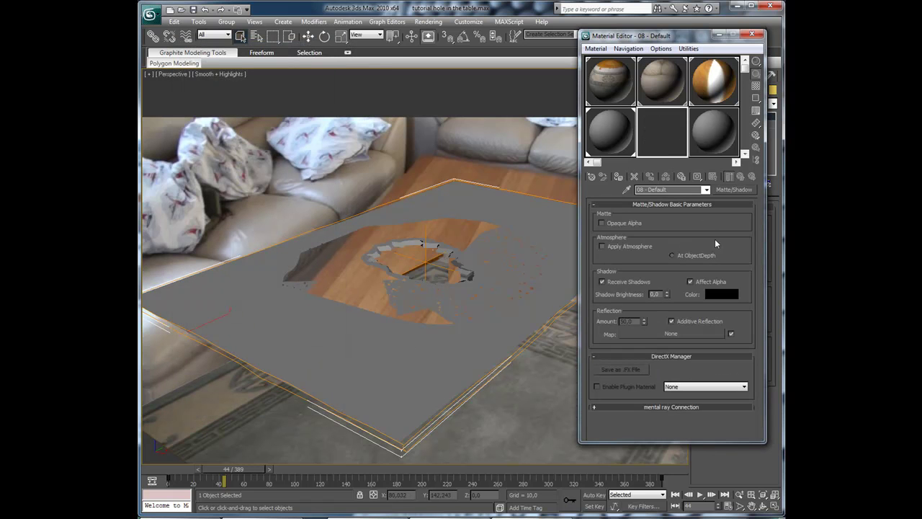
# Step: Place the Matte/Shadow material in ID 1 of the 07 - Default Multi/Sub-Object material using the Instance method
pyautogui.click(607, 142)
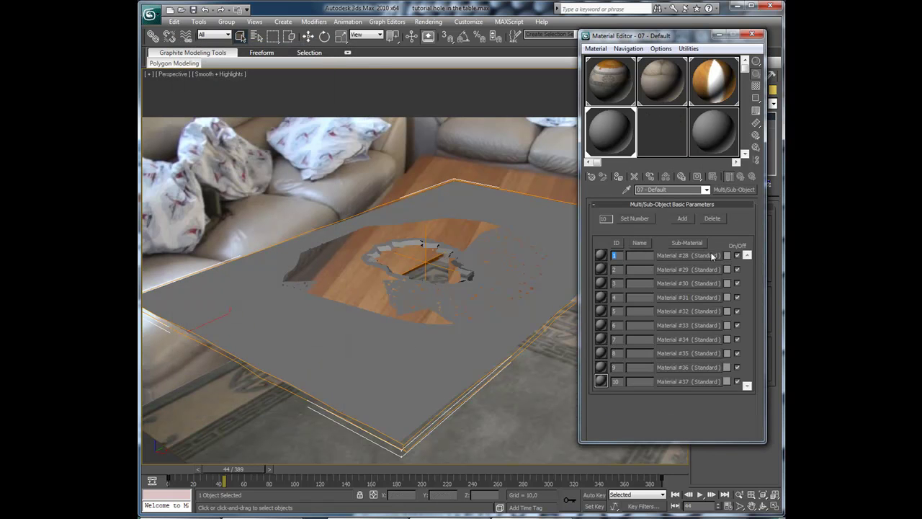
pyautogui.moveTo(678, 129); pyautogui.dragTo(676, 258)
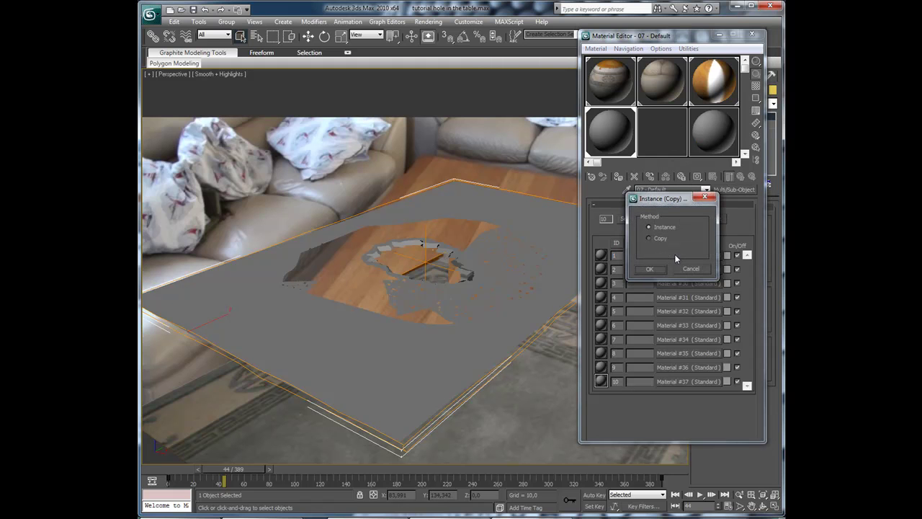
pyautogui.click(652, 270)
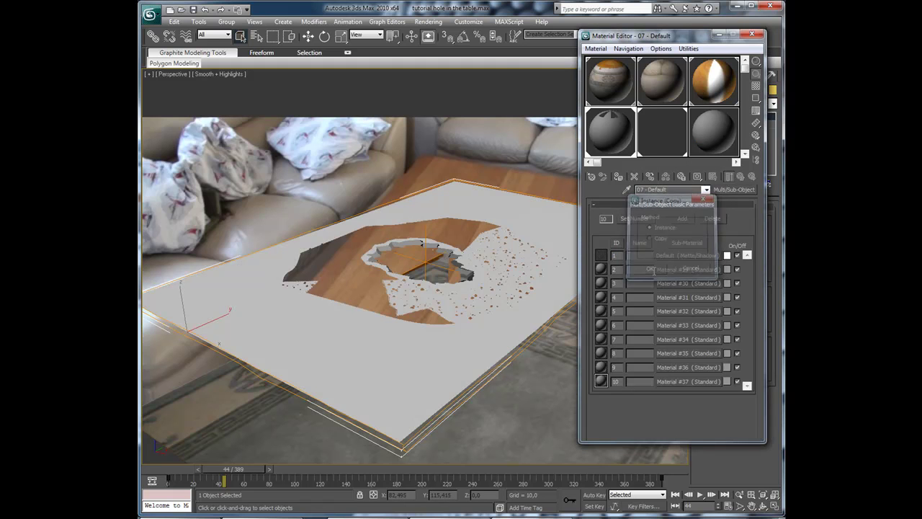
# Step: Select the 09 - Default material and open its diffuse colour for editing
pyautogui.click(709, 137)
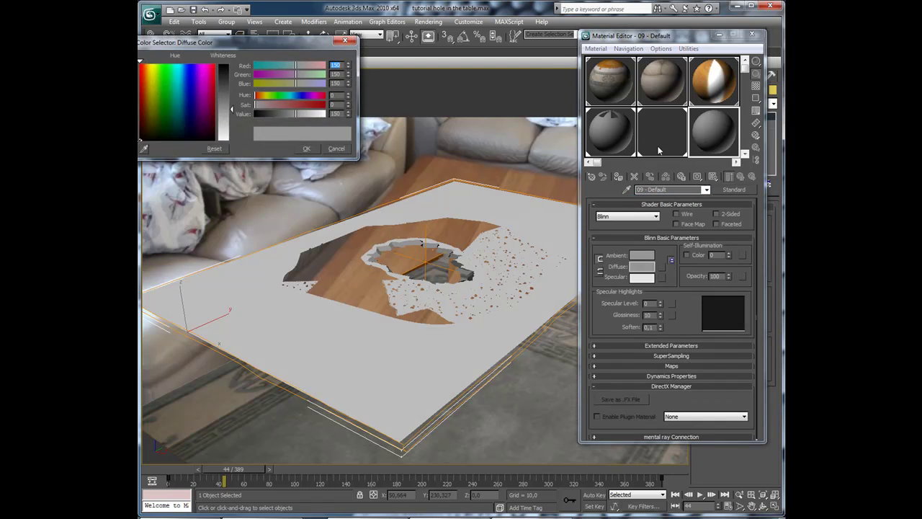